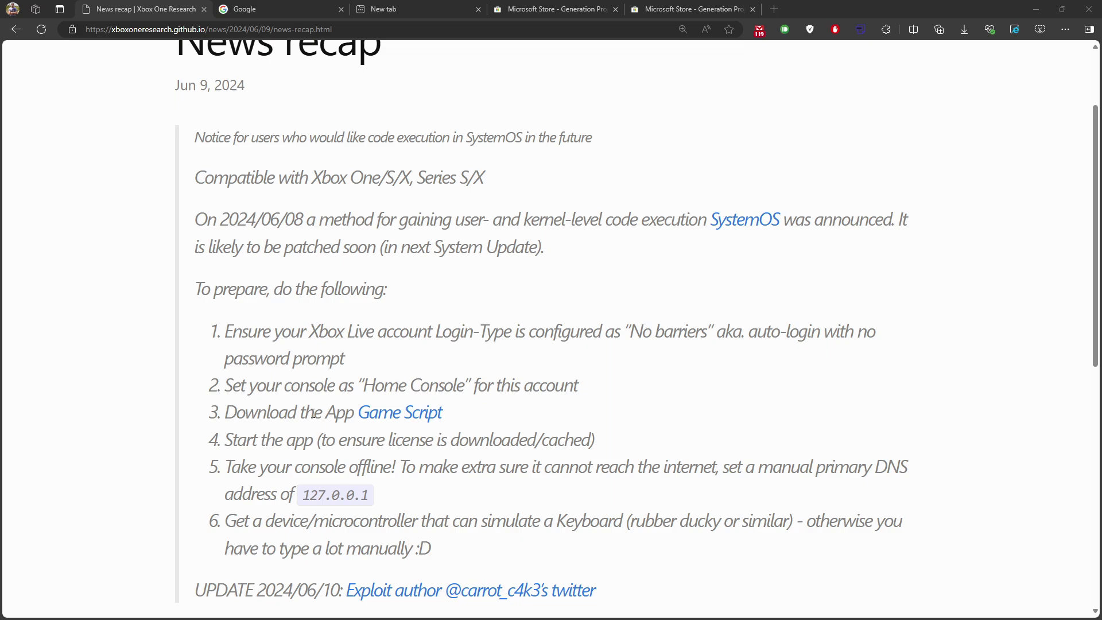
{"action": "scroll", "coordinate": [312, 412], "scroll_direction": "up", "scroll_amount": 2}
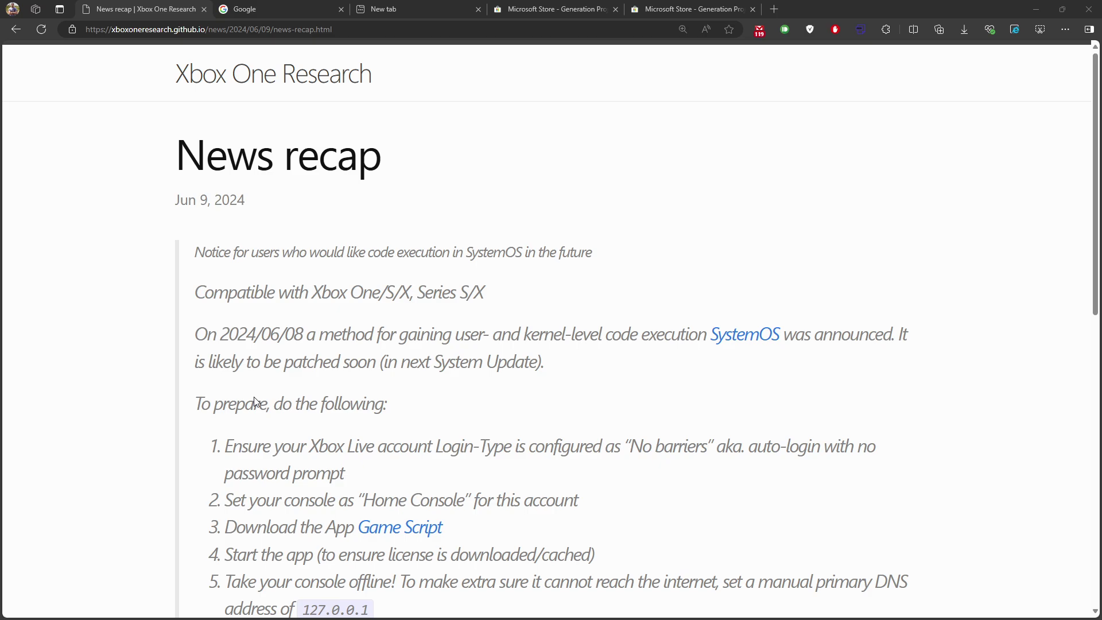
{"action": "scroll", "coordinate": [254, 402], "scroll_direction": "down", "scroll_amount": 2}
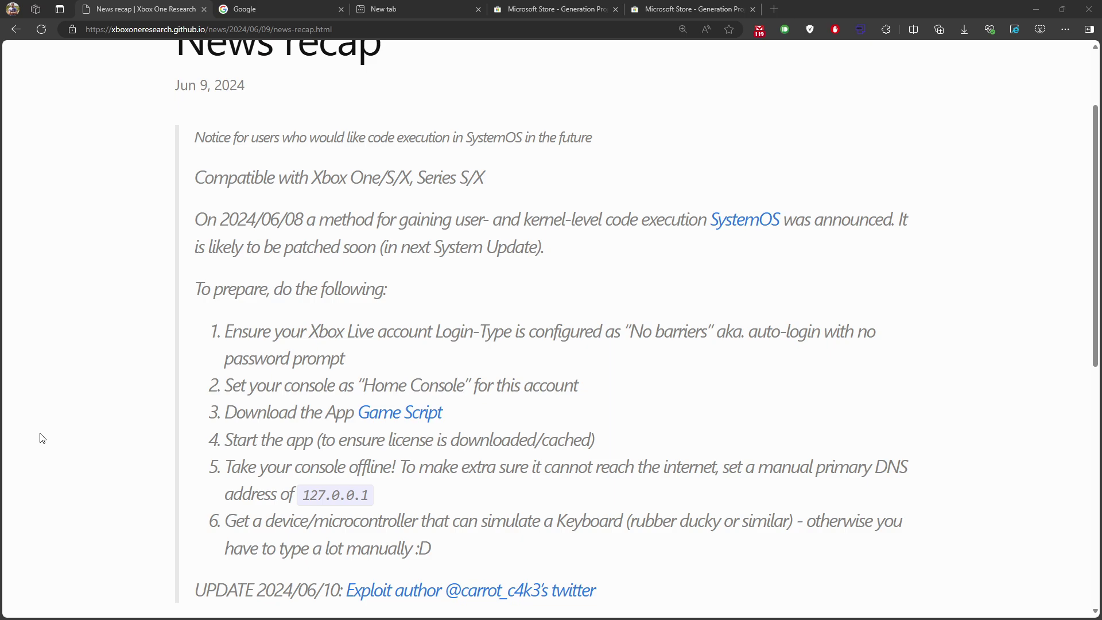
{"action": "scroll", "coordinate": [62, 399], "scroll_direction": "down", "scroll_amount": 3}
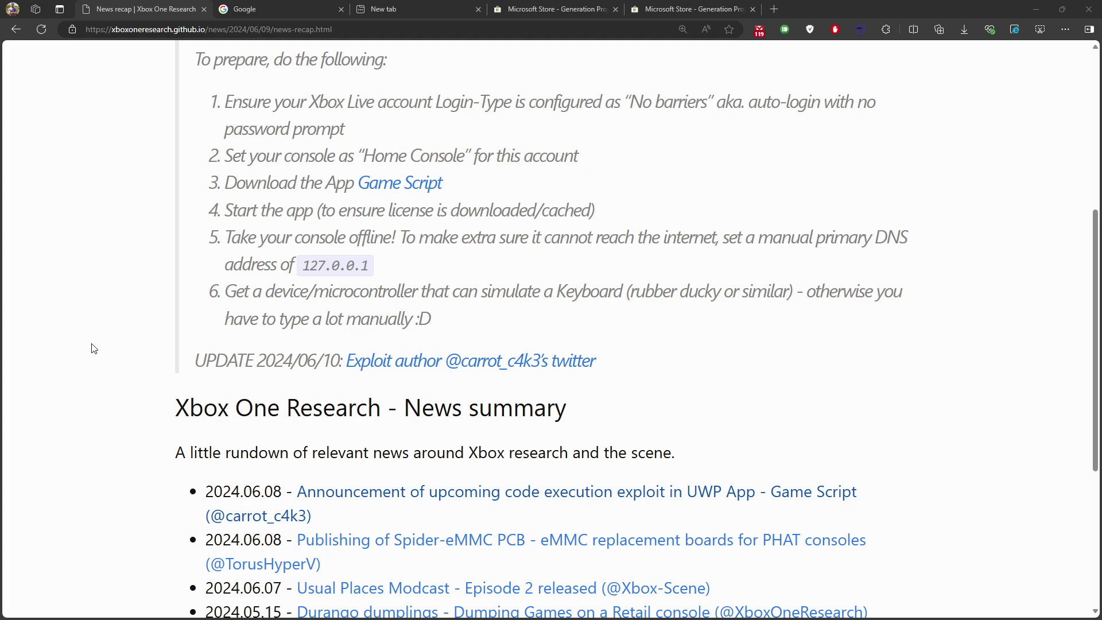
{"action": "scroll", "coordinate": [94, 348], "scroll_direction": "down", "scroll_amount": 2}
Open the code execution exploit announcement, then its GitHub gspoc.txt source gist
{"action": "left_click", "coordinate": [320, 387]}
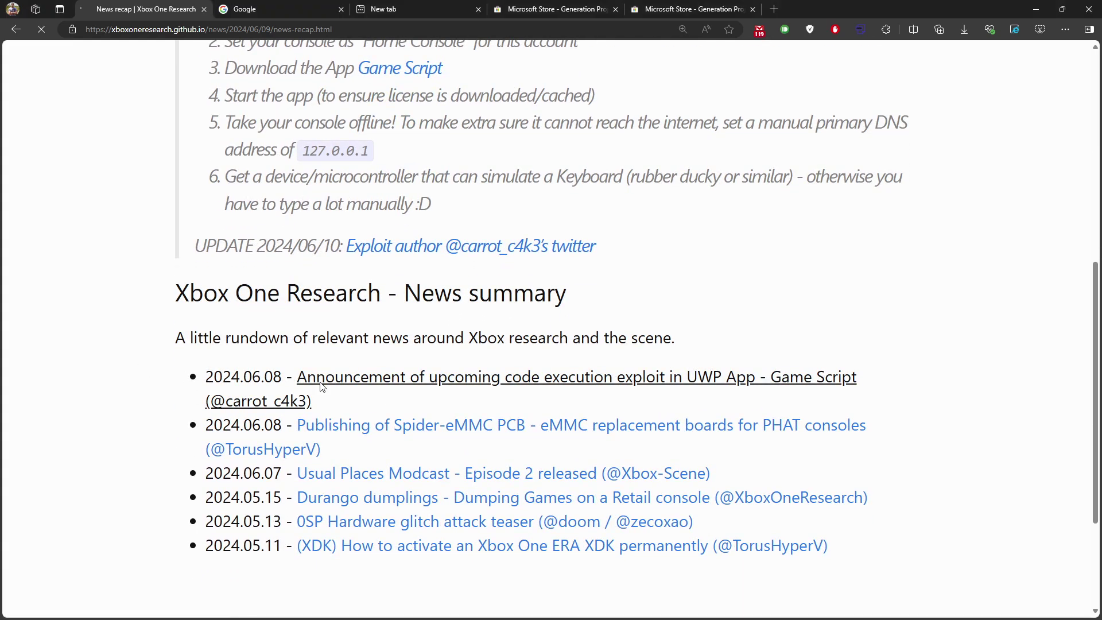
{"action": "scroll", "coordinate": [238, 368], "scroll_direction": "down", "scroll_amount": 2}
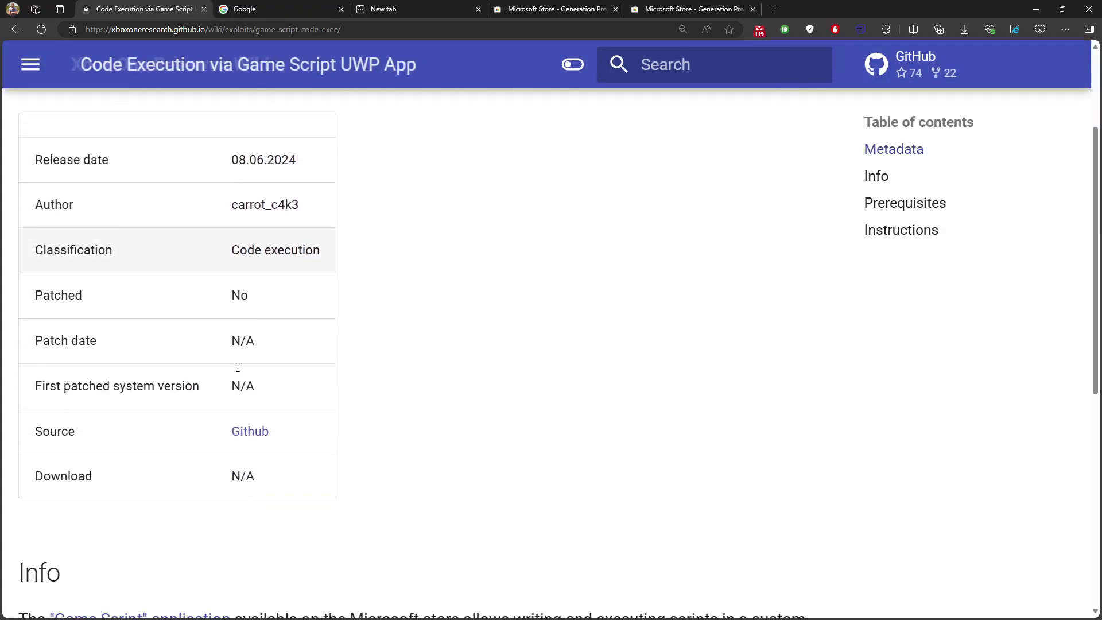
{"action": "left_click", "coordinate": [253, 431]}
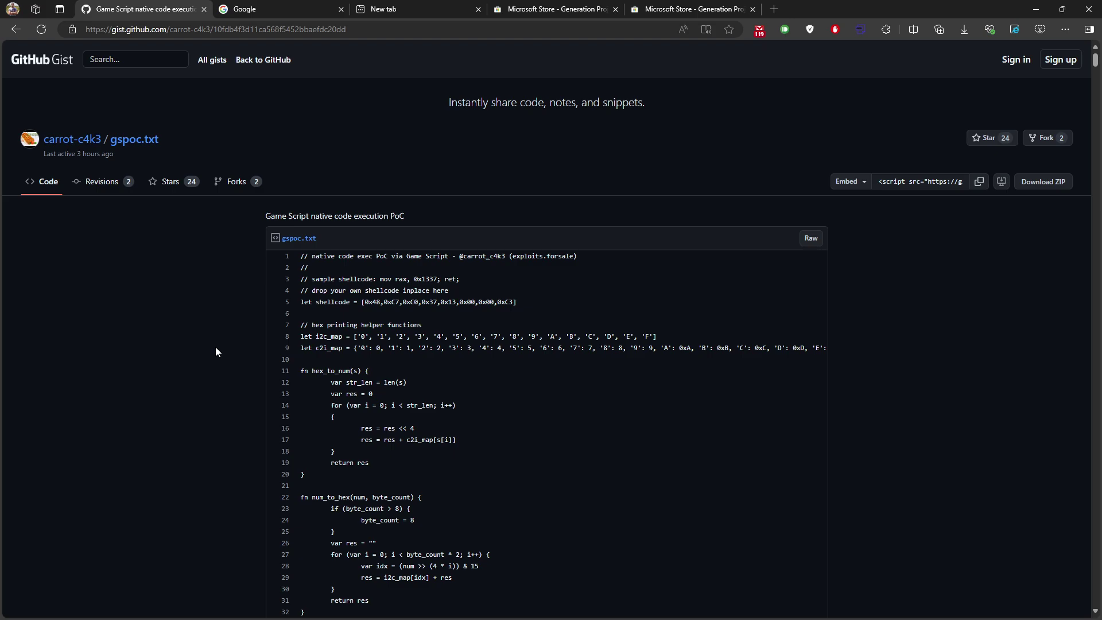
{"action": "scroll", "coordinate": [192, 344], "scroll_direction": "down", "scroll_amount": 4}
{"action": "scroll", "coordinate": [183, 323], "scroll_direction": "down", "scroll_amount": 7}
{"action": "scroll", "coordinate": [202, 334], "scroll_direction": "down", "scroll_amount": 4}
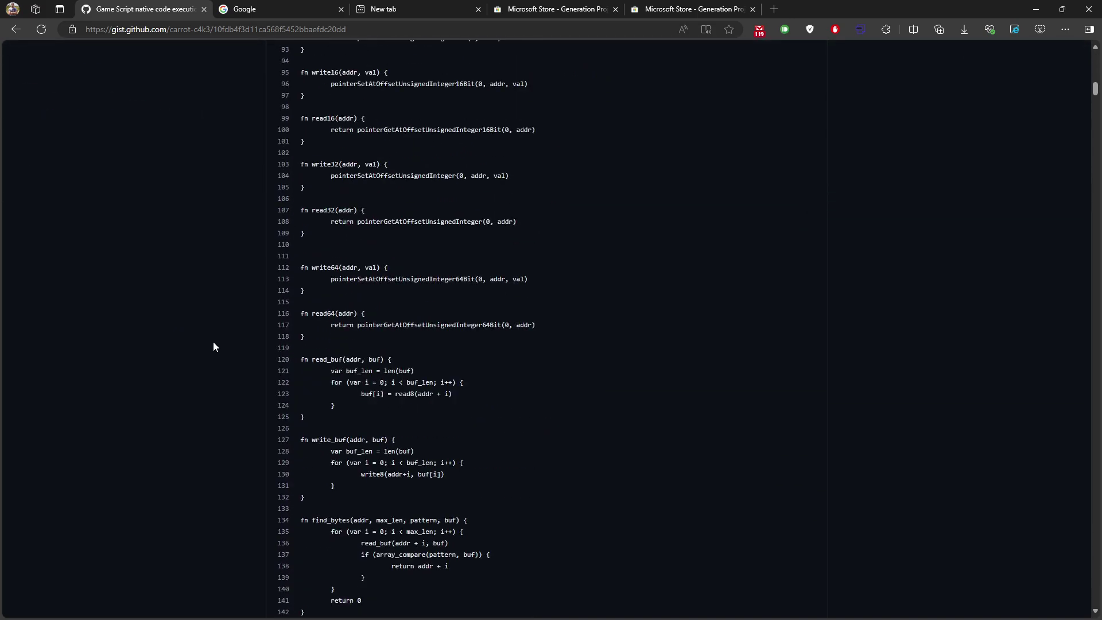
{"action": "scroll", "coordinate": [1093, 104], "scroll_direction": "down", "scroll_amount": 1}
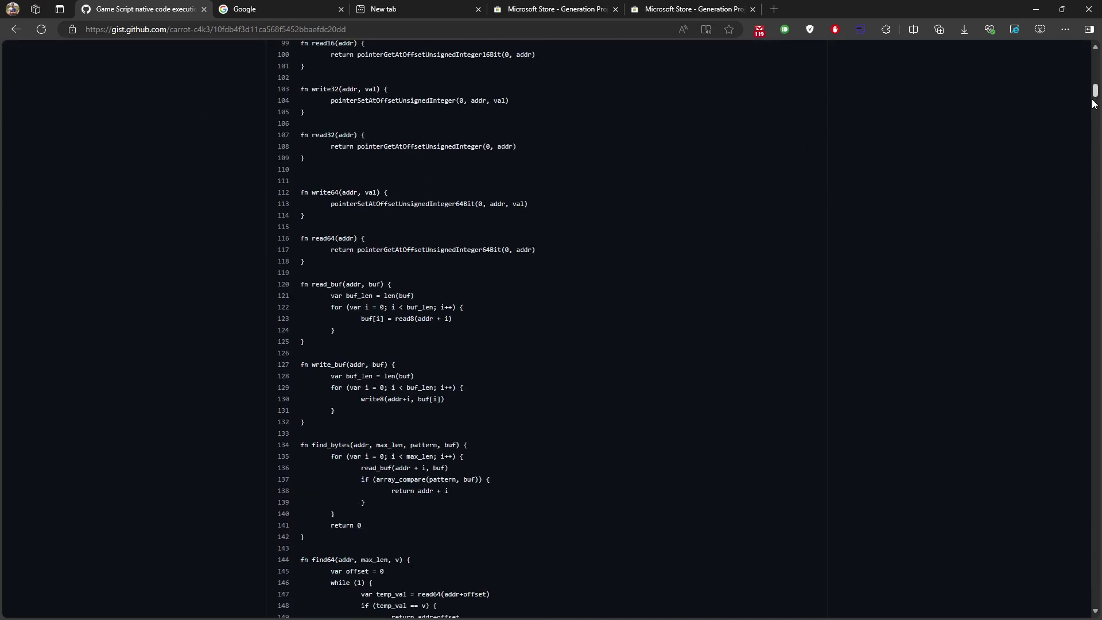
{"action": "mouse_move", "coordinate": [1094, 104]}
{"action": "left_mouse_down"}
{"action": "mouse_move", "coordinate": [1032, 401]}
{"action": "mouse_move", "coordinate": [1016, 395]}
{"action": "left_mouse_up"}
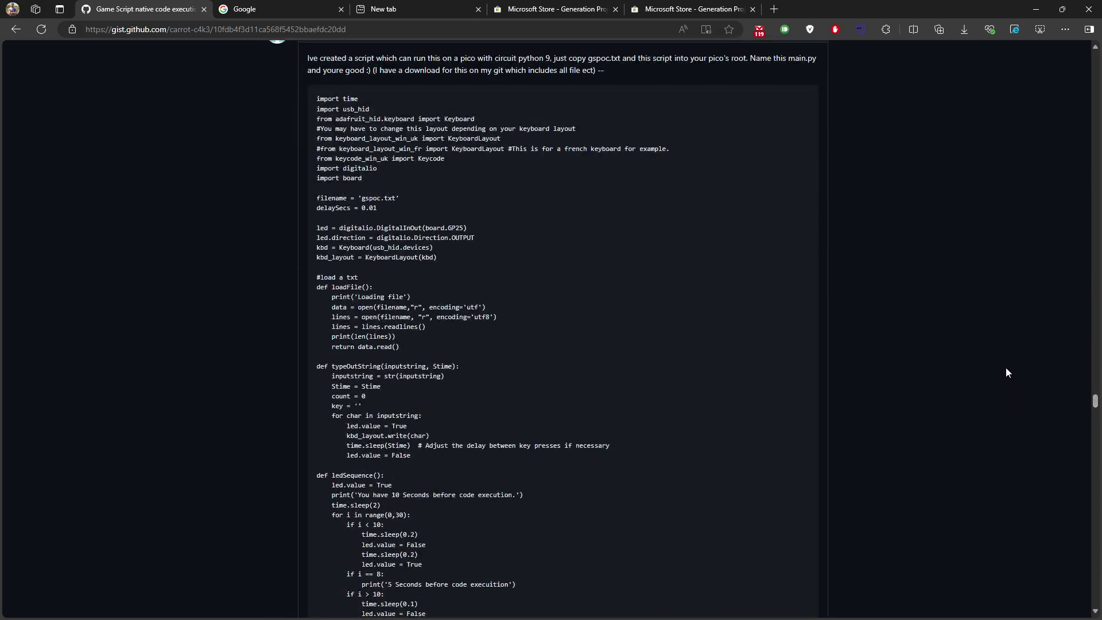
{"action": "scroll", "coordinate": [1006, 372], "scroll_direction": "down", "scroll_amount": 5}
{"action": "scroll", "coordinate": [1007, 372], "scroll_direction": "down", "scroll_amount": 3}
{"action": "scroll", "coordinate": [1007, 373], "scroll_direction": "down", "scroll_amount": 3}
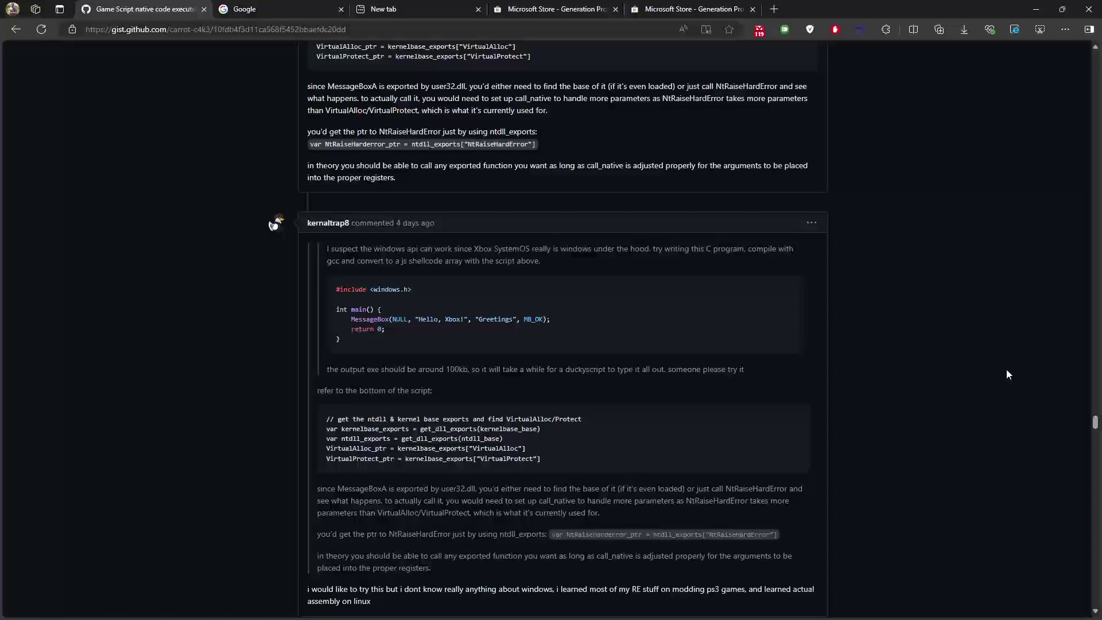
{"action": "scroll", "coordinate": [1007, 374], "scroll_direction": "down", "scroll_amount": 2}
{"action": "scroll", "coordinate": [1007, 374], "scroll_direction": "down", "scroll_amount": 3}
{"action": "scroll", "coordinate": [1007, 374], "scroll_direction": "down", "scroll_amount": 3}
{"action": "scroll", "coordinate": [1008, 377], "scroll_direction": "down", "scroll_amount": 3}
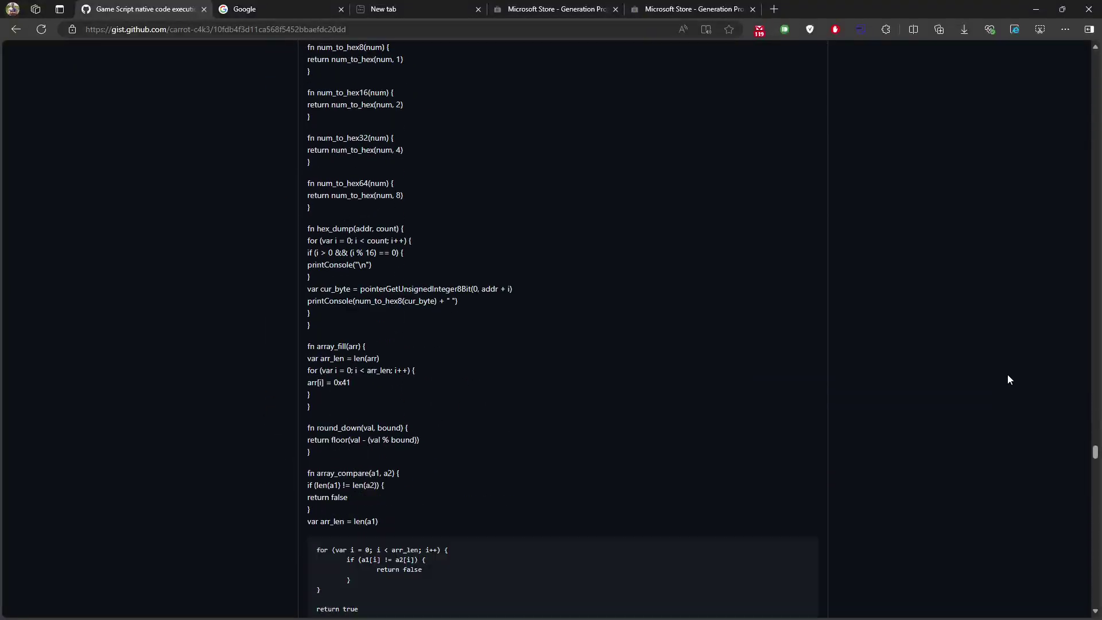
{"action": "scroll", "coordinate": [1008, 378], "scroll_direction": "down", "scroll_amount": 3}
{"action": "scroll", "coordinate": [1018, 377], "scroll_direction": "down", "scroll_amount": 3}
{"action": "left_click_drag", "start_coordinate": [1096, 477], "coordinate": [1097, 555]}
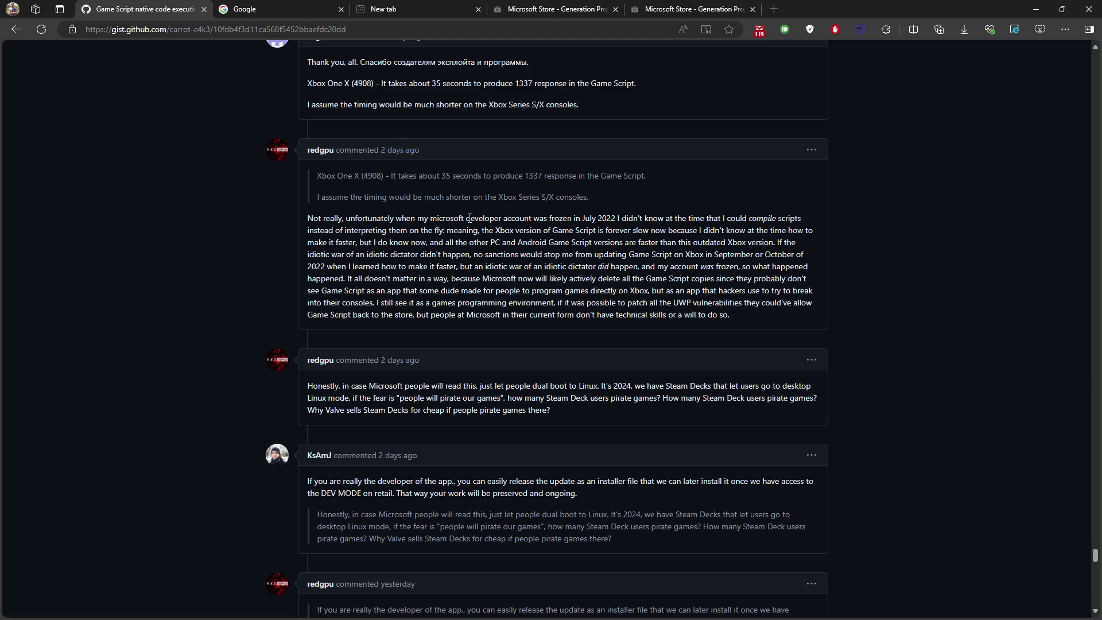
Highlight the frozen developer account sentence and the UWP vulnerabilities passage in the comment
{"action": "left_click_drag", "start_coordinate": [429, 221], "coordinate": [594, 221]}
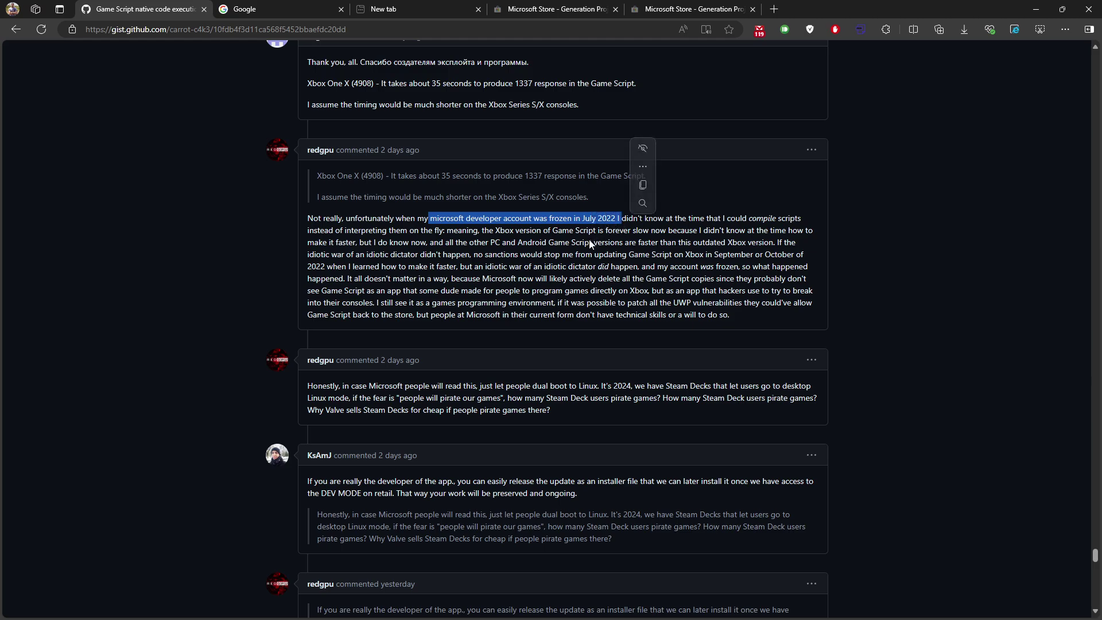
{"action": "scroll", "coordinate": [586, 248], "scroll_direction": "down", "scroll_amount": 1}
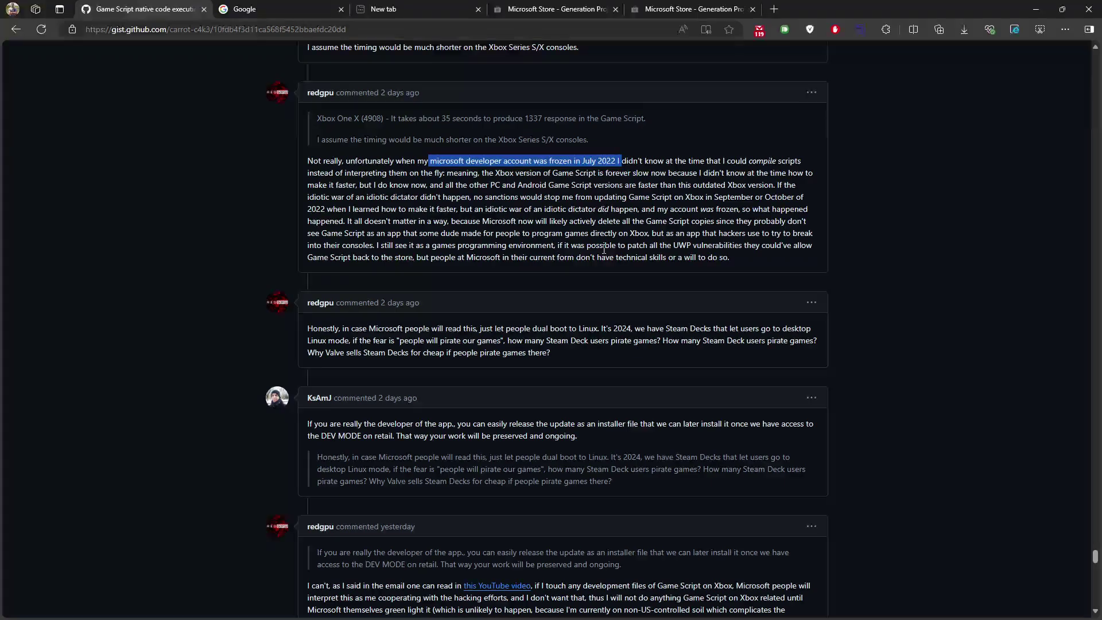
{"action": "left_click_drag", "start_coordinate": [674, 246], "coordinate": [694, 246]}
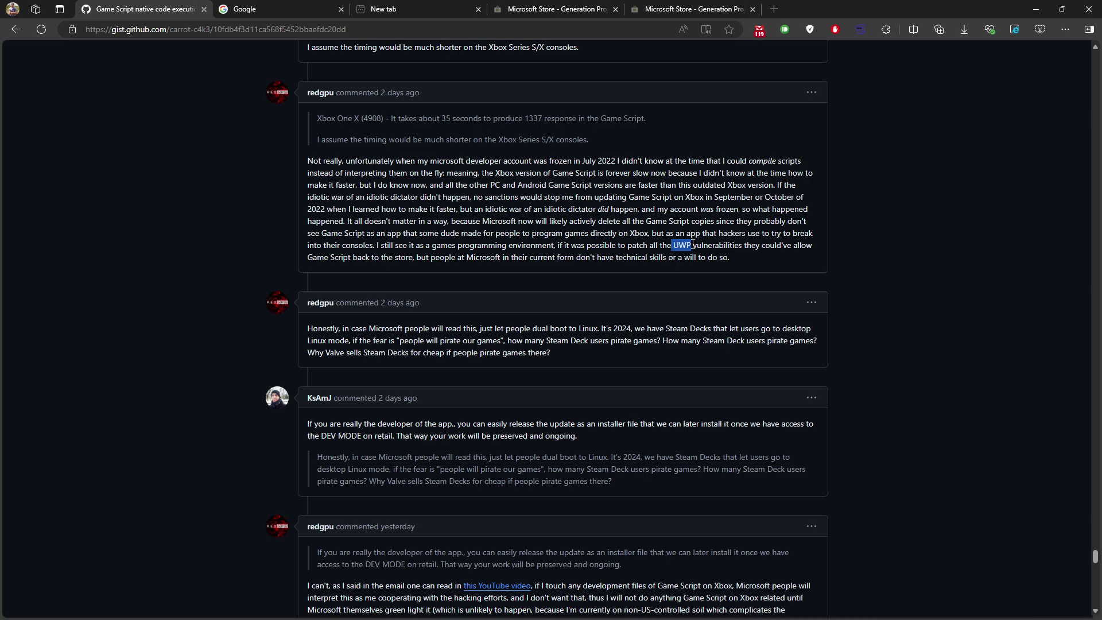
{"action": "mouse_move", "coordinate": [694, 247]}
{"action": "left_mouse_down"}
{"action": "mouse_move", "coordinate": [768, 249]}
{"action": "mouse_move", "coordinate": [391, 247]}
{"action": "mouse_move", "coordinate": [352, 259]}
{"action": "mouse_move", "coordinate": [530, 261]}
{"action": "left_mouse_up"}
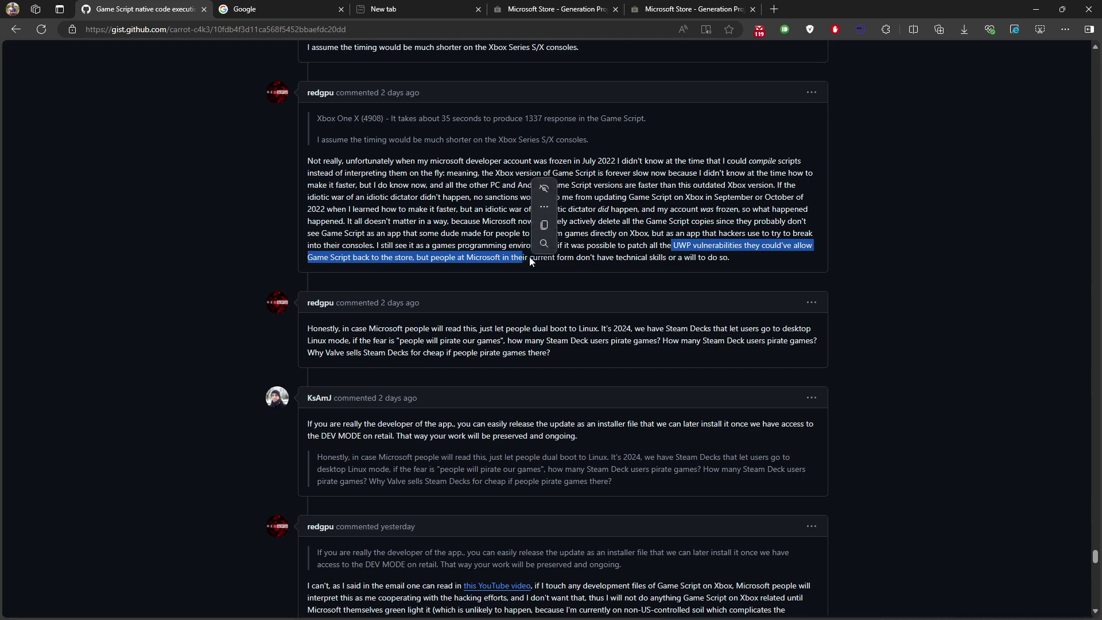
{"action": "scroll", "coordinate": [442, 280], "scroll_direction": "down", "scroll_amount": 1}
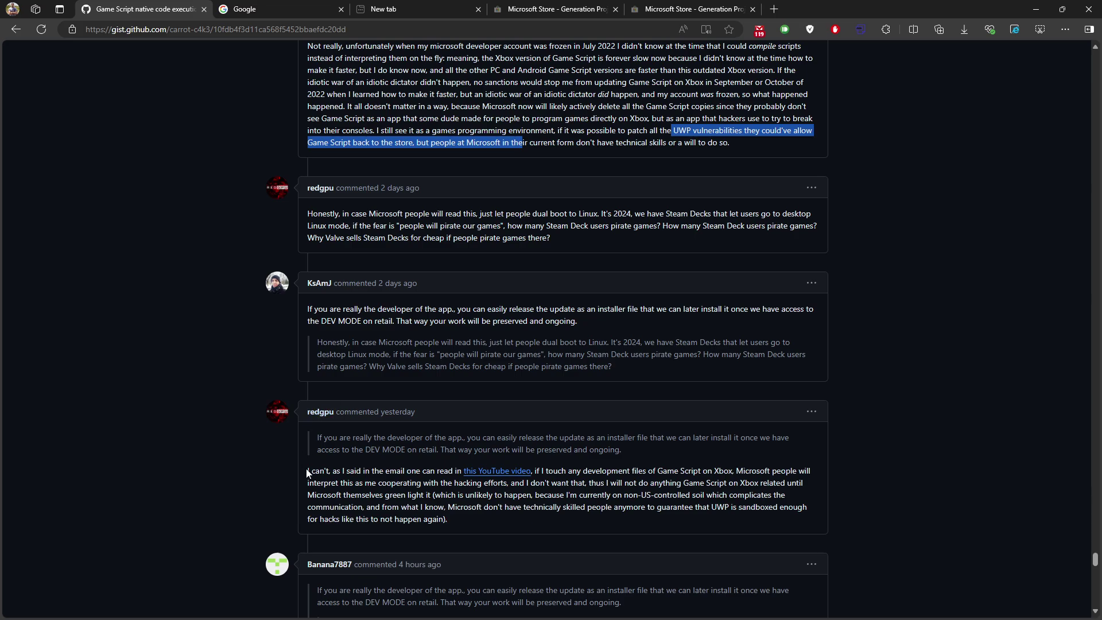
{"action": "scroll", "coordinate": [308, 422], "scroll_direction": "down", "scroll_amount": 1}
{"action": "scroll", "coordinate": [470, 435], "scroll_direction": "down", "scroll_amount": 1}
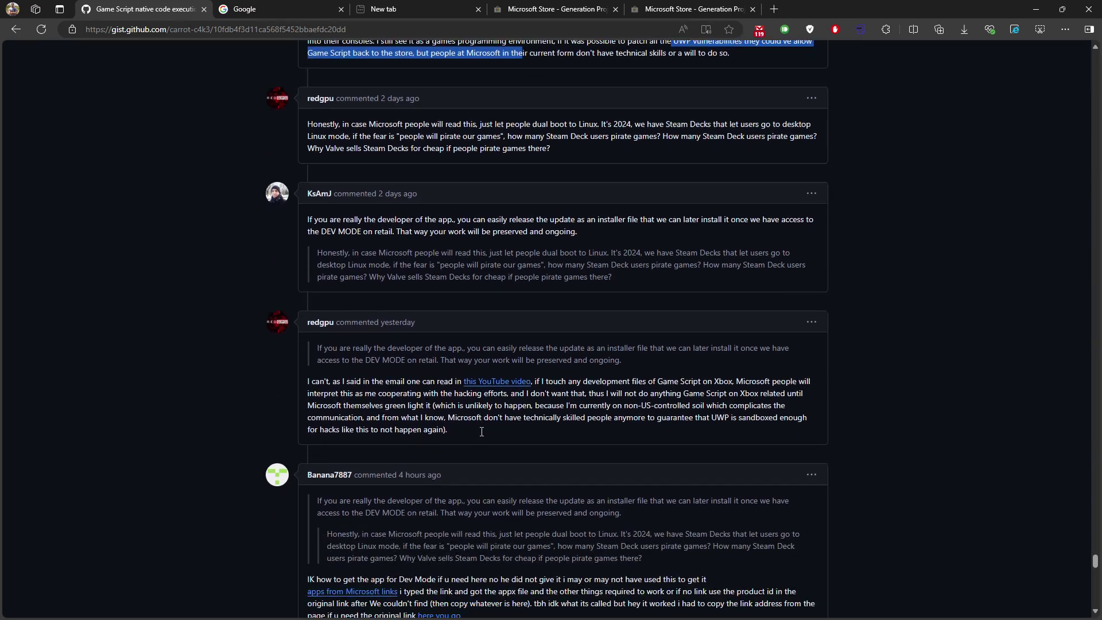
{"action": "scroll", "coordinate": [470, 434], "scroll_direction": "down", "scroll_amount": 3}
{"action": "scroll", "coordinate": [470, 434], "scroll_direction": "down", "scroll_amount": 2}
{"action": "scroll", "coordinate": [487, 436], "scroll_direction": "down", "scroll_amount": 5}
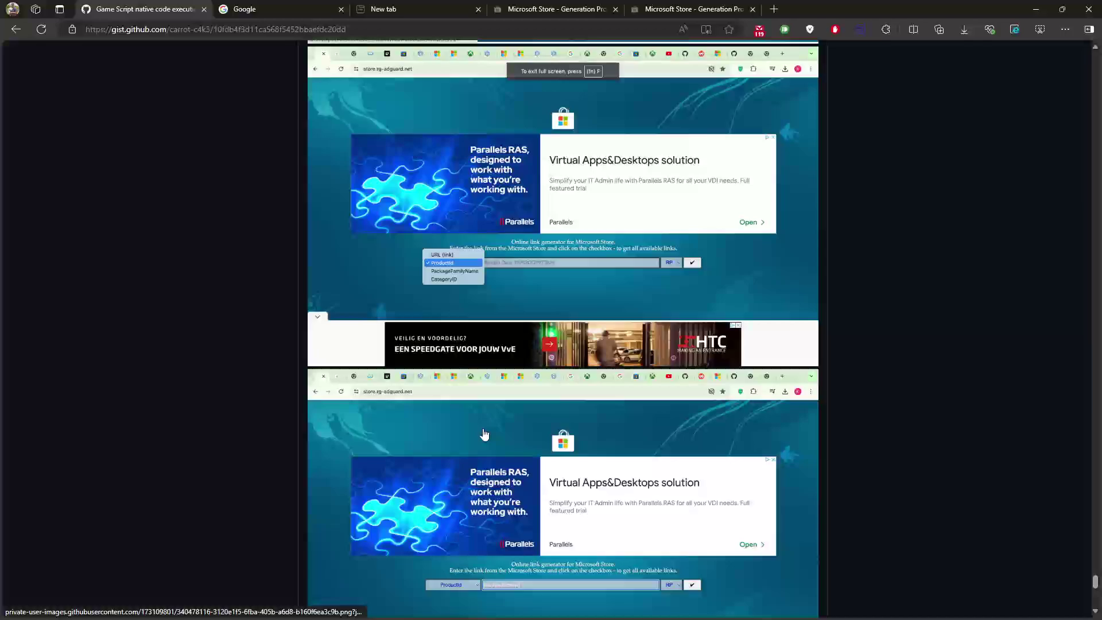
{"action": "scroll", "coordinate": [486, 437], "scroll_direction": "down", "scroll_amount": 5}
{"action": "scroll", "coordinate": [487, 437], "scroll_direction": "down", "scroll_amount": 2}
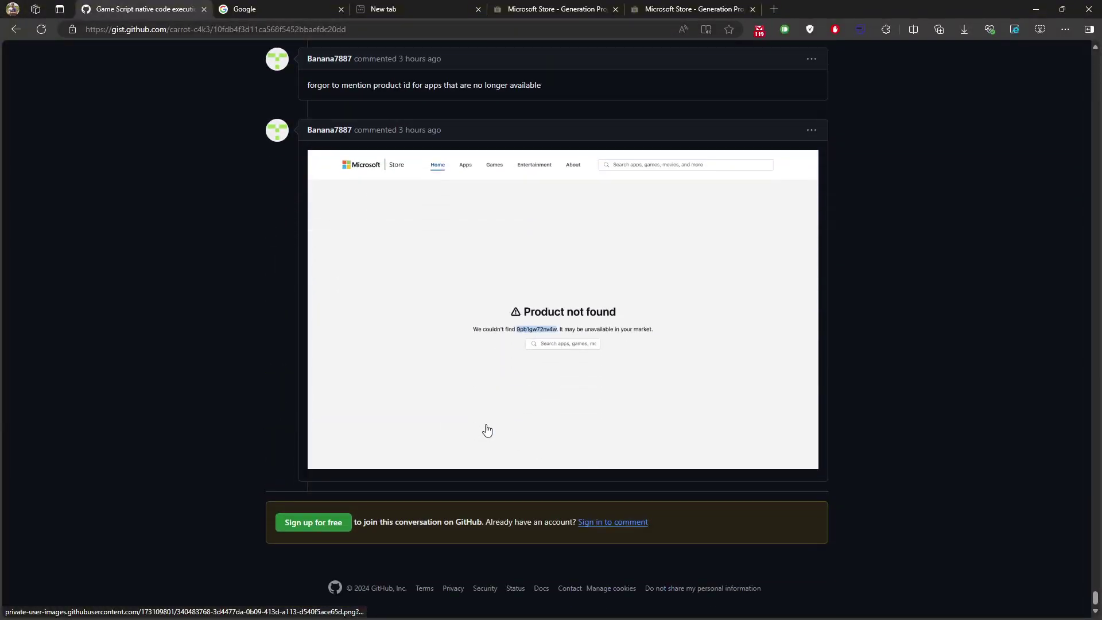
{"action": "scroll", "coordinate": [486, 428], "scroll_direction": "up", "scroll_amount": 3}
{"action": "scroll", "coordinate": [486, 429], "scroll_direction": "up", "scroll_amount": 5}
{"action": "scroll", "coordinate": [487, 428], "scroll_direction": "up", "scroll_amount": 5}
{"action": "scroll", "coordinate": [486, 425], "scroll_direction": "up", "scroll_amount": 2}
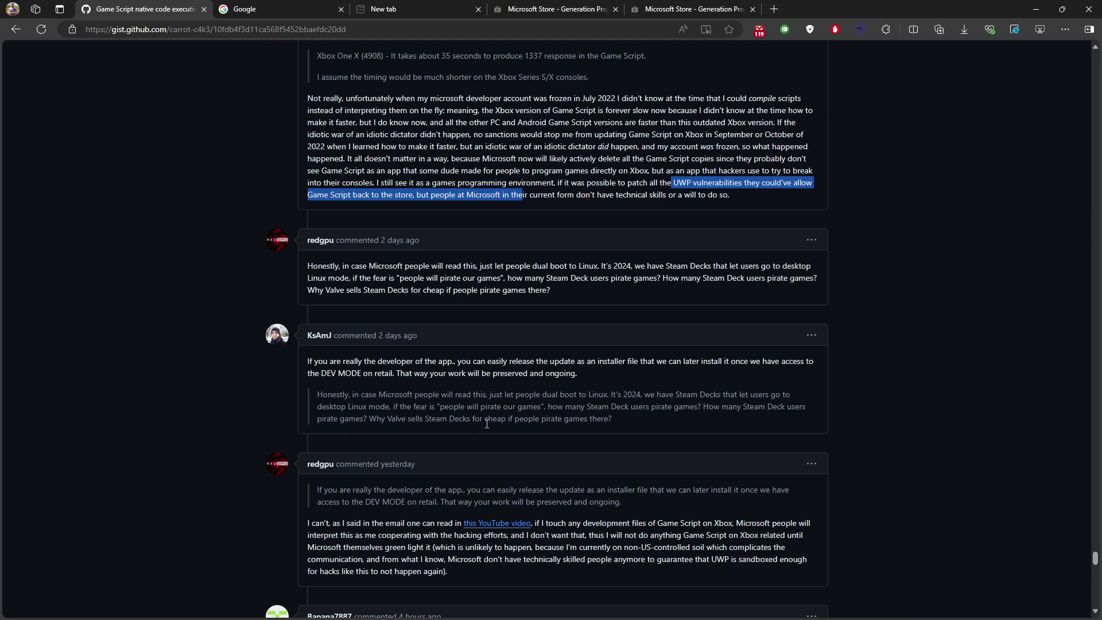
Search Google for 'game script app xbox' from the Google tab
{"action": "left_click", "coordinate": [310, 9]}
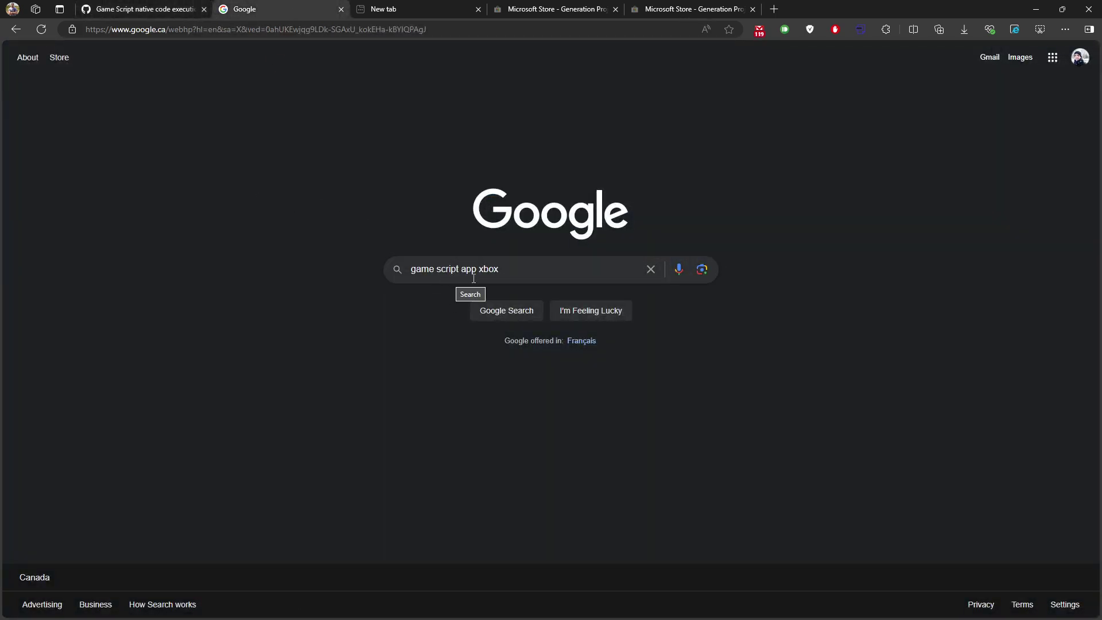
{"action": "left_click", "coordinate": [532, 279]}
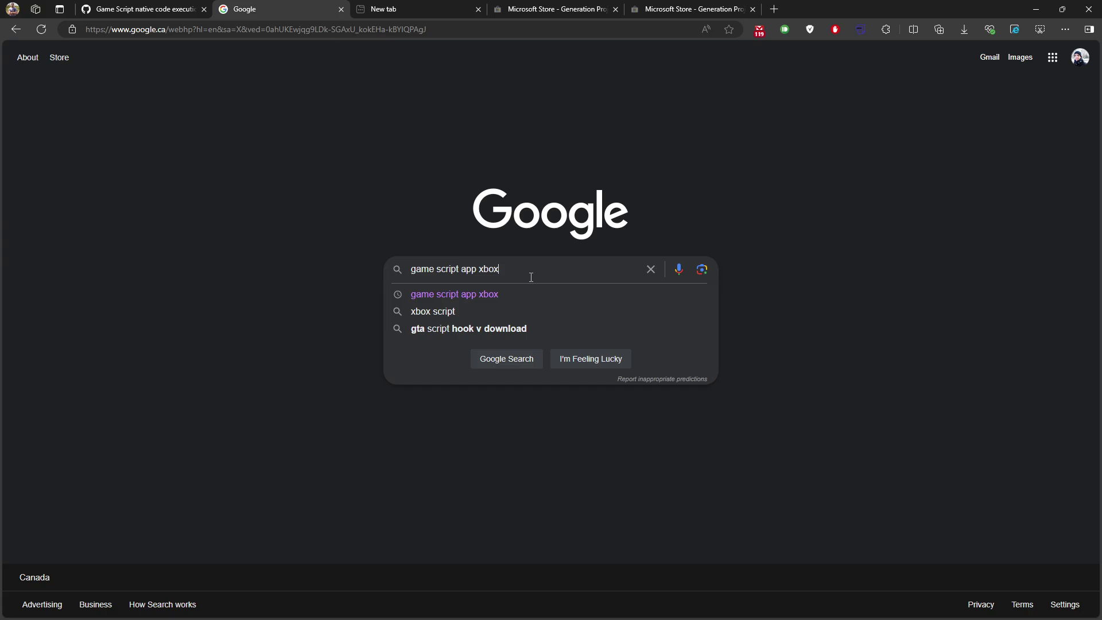
{"action": "key", "text": "Return"}
{"action": "scroll", "coordinate": [529, 277], "scroll_direction": "down", "scroll_amount": 2}
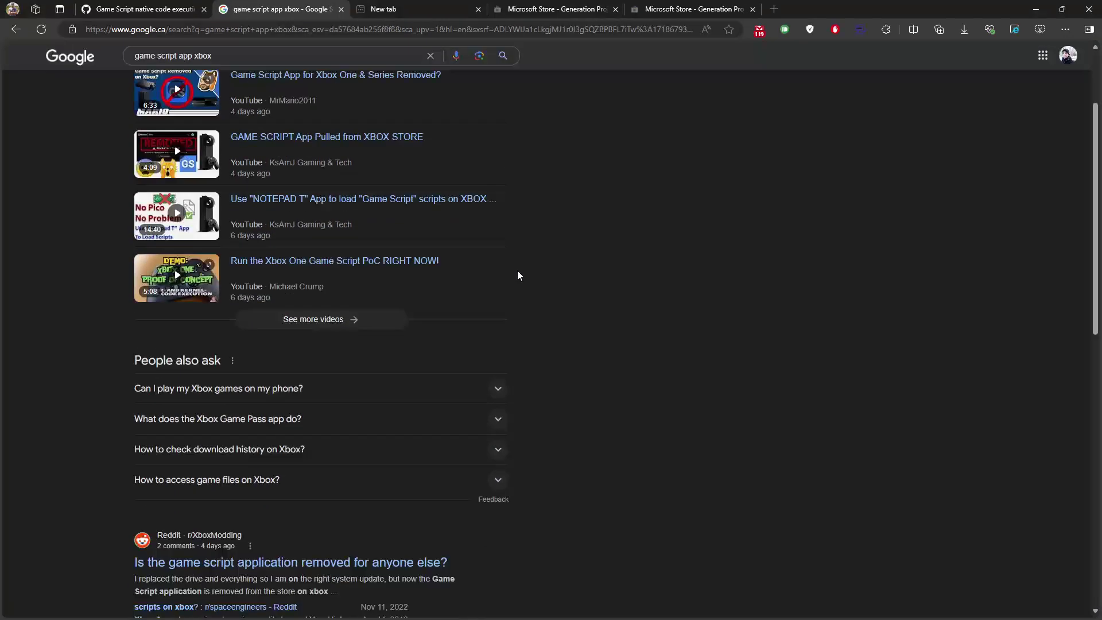
{"action": "scroll", "coordinate": [519, 273], "scroll_direction": "down", "scroll_amount": 3}
{"action": "scroll", "coordinate": [523, 275], "scroll_direction": "down", "scroll_amount": 2}
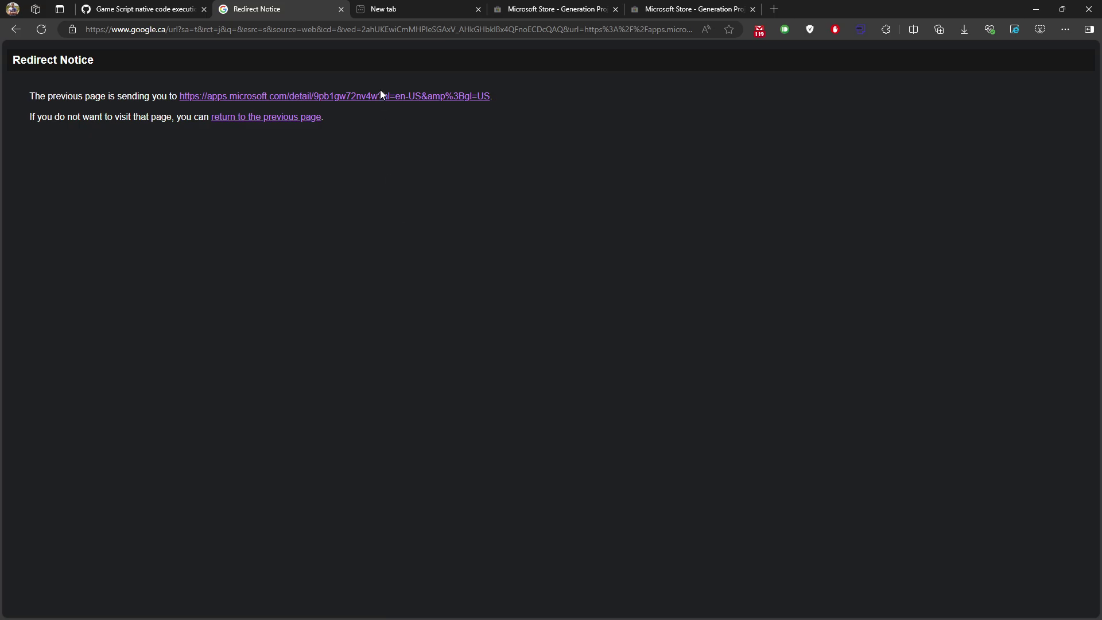
Follow the redirect to the apps.microsoft.com Game Script listing
{"action": "left_click", "coordinate": [380, 96]}
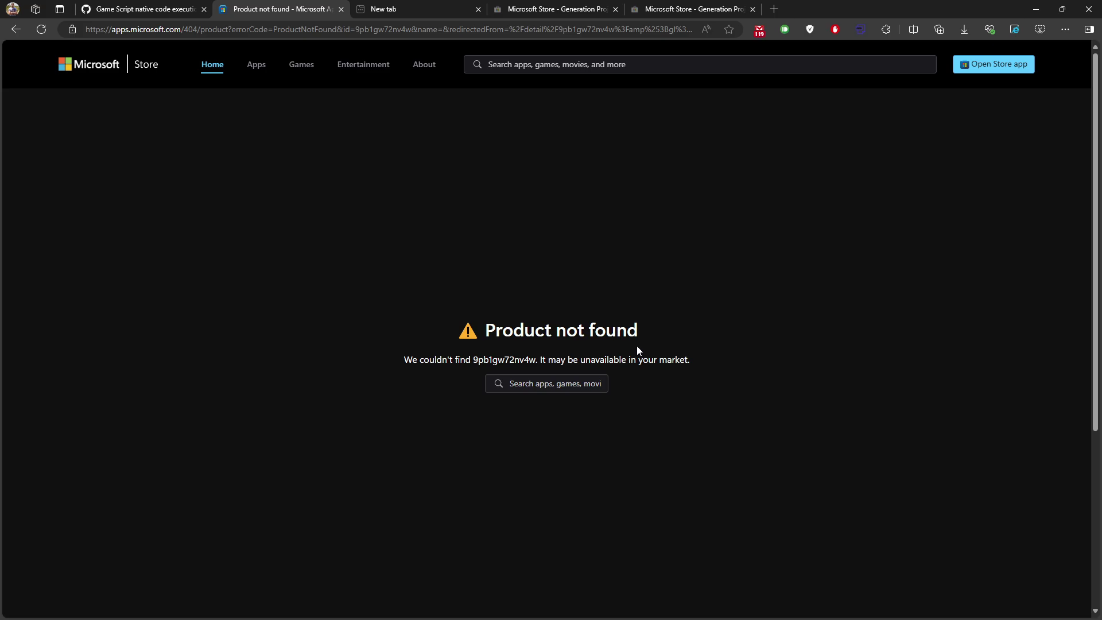
Copy the Game Script store product URL and switch to the rg-adguard generator tab
{"action": "left_click", "coordinate": [413, 9]}
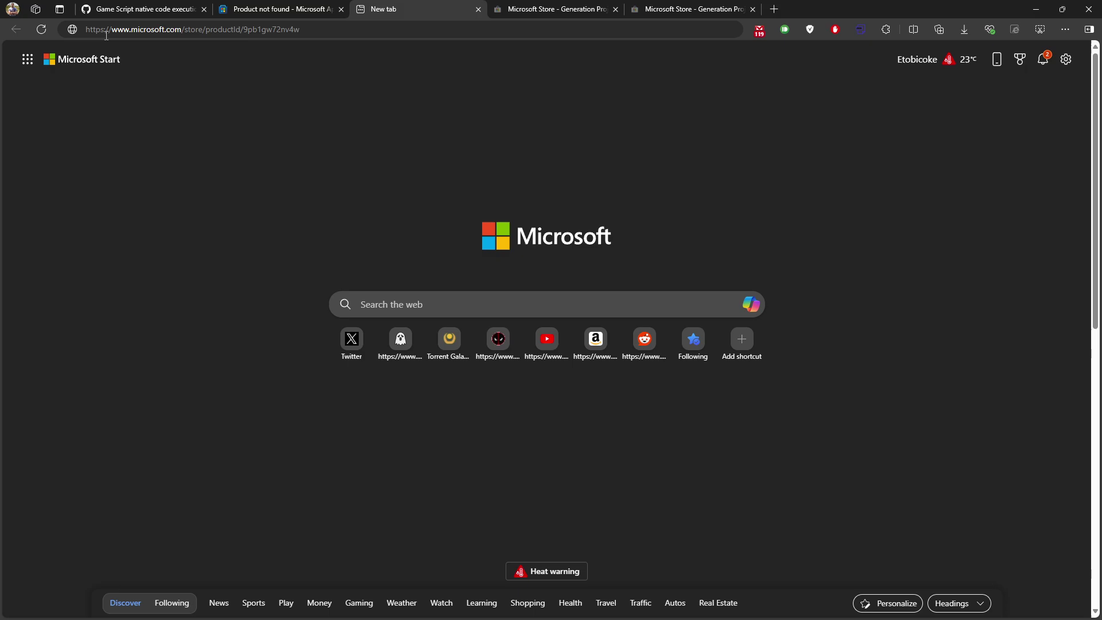
{"action": "left_click_drag", "start_coordinate": [88, 28], "coordinate": [304, 30]}
{"action": "triple_click", "coordinate": [247, 28]}
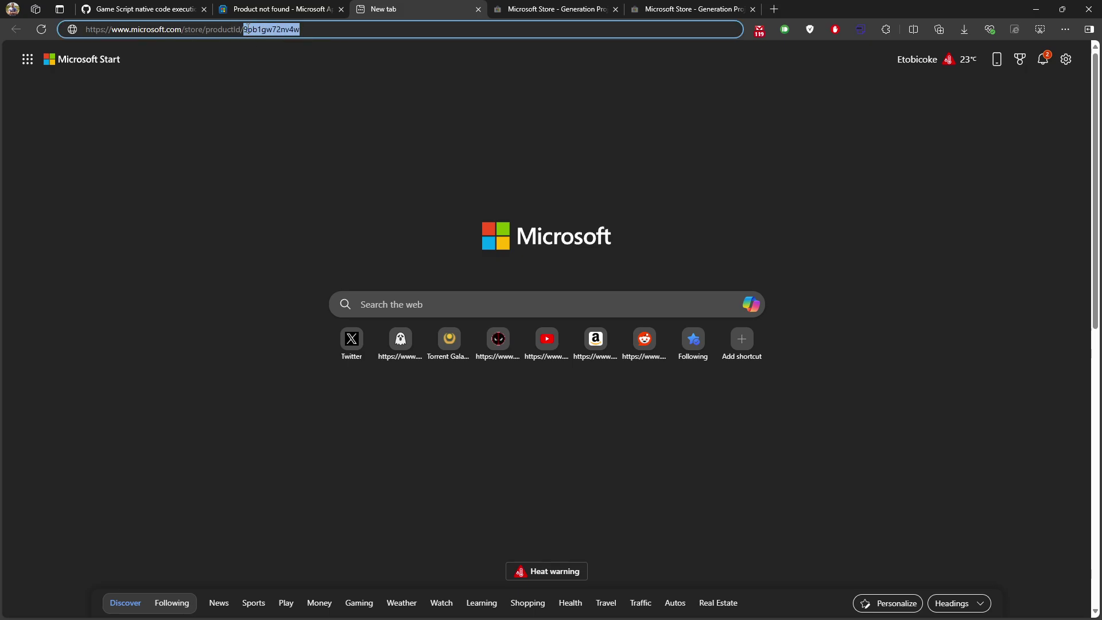
{"action": "right_click", "coordinate": [246, 29]}
{"action": "left_click", "coordinate": [291, 136]}
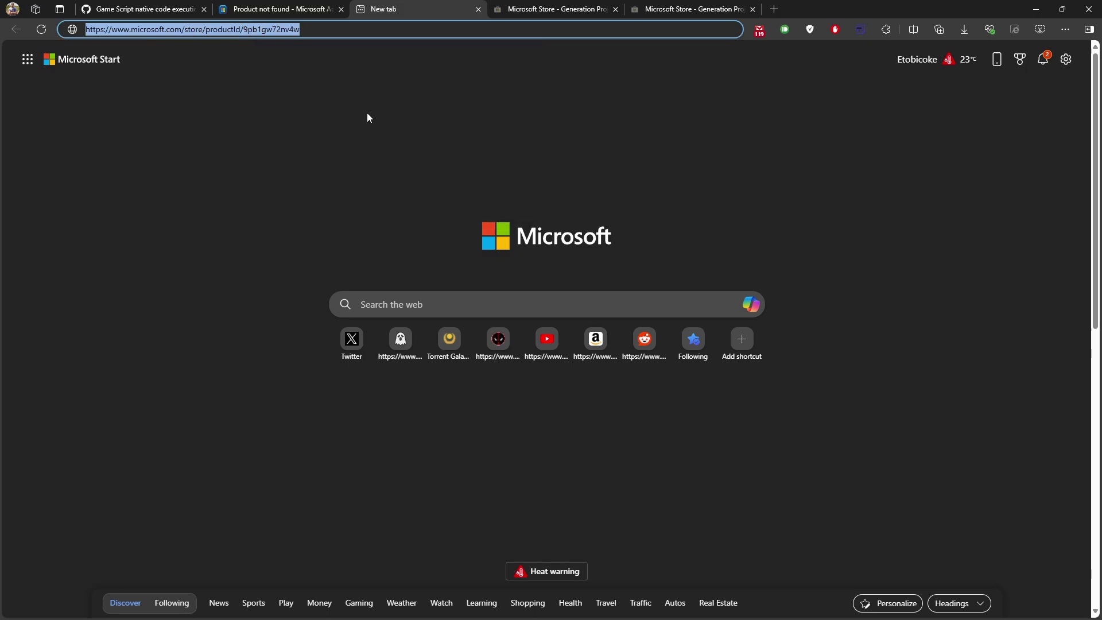
{"action": "left_click", "coordinate": [526, 13]}
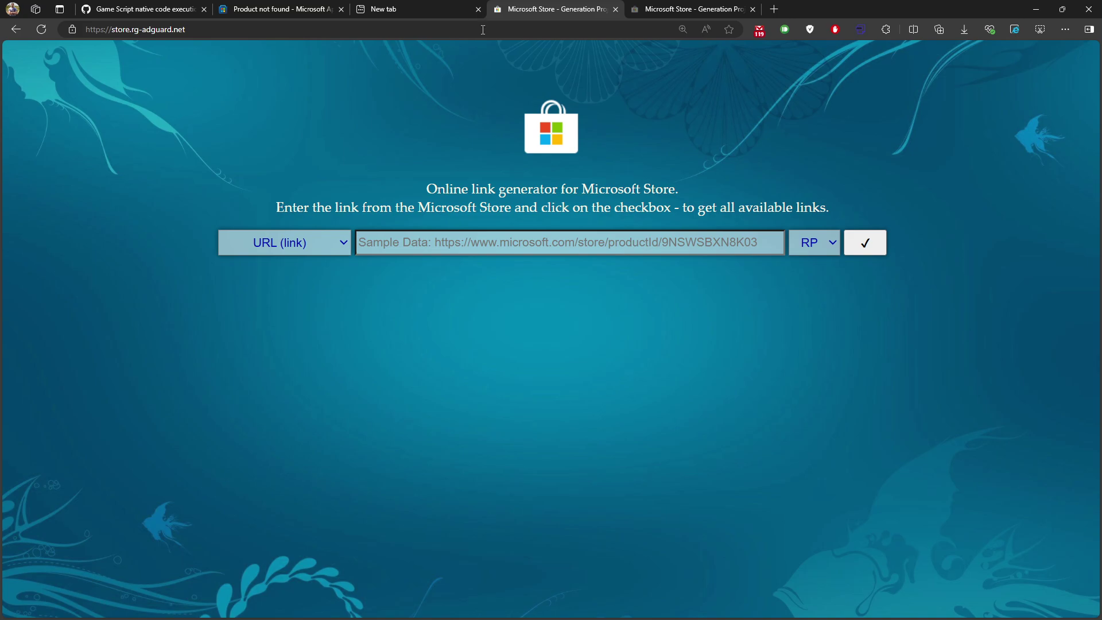
Paste the Game Script product URL into rg-adguard and generate its download links
{"action": "right_click", "coordinate": [417, 250]}
{"action": "left_click", "coordinate": [449, 377]}
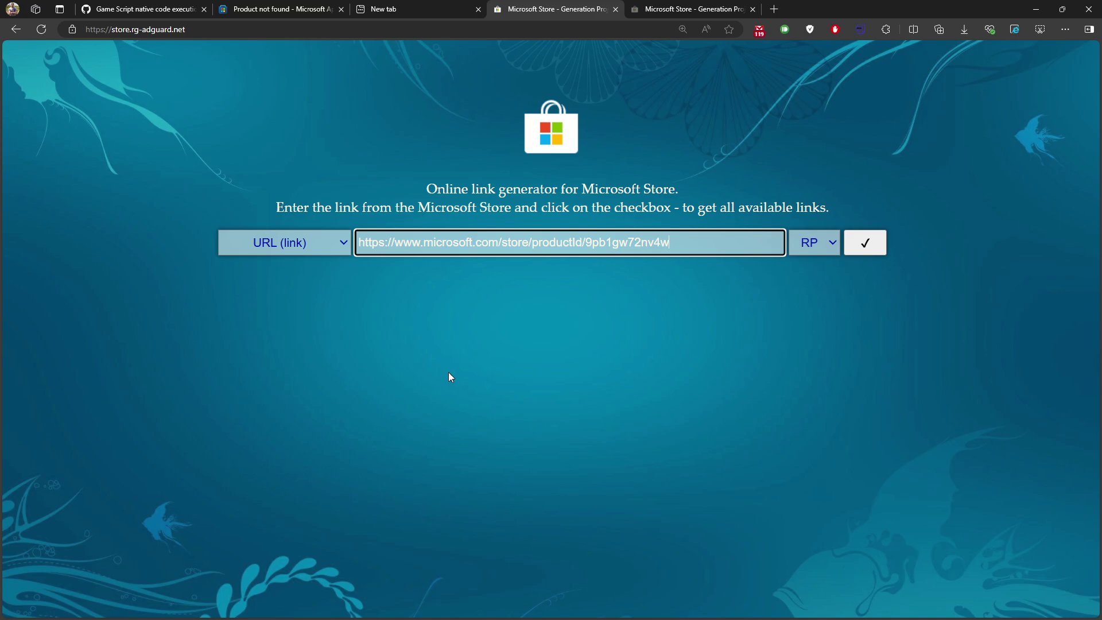
{"action": "left_click", "coordinate": [864, 243]}
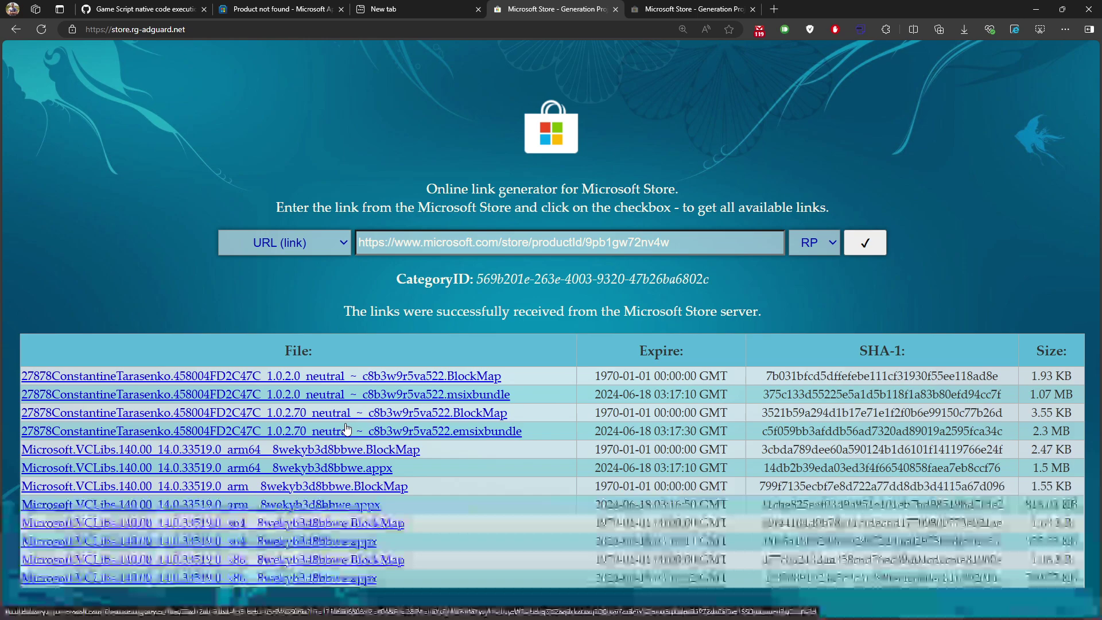
Download the Game Script 1.0.2.70 emsixbundle, keep it despite the warning, and open it
{"action": "left_click", "coordinate": [441, 433]}
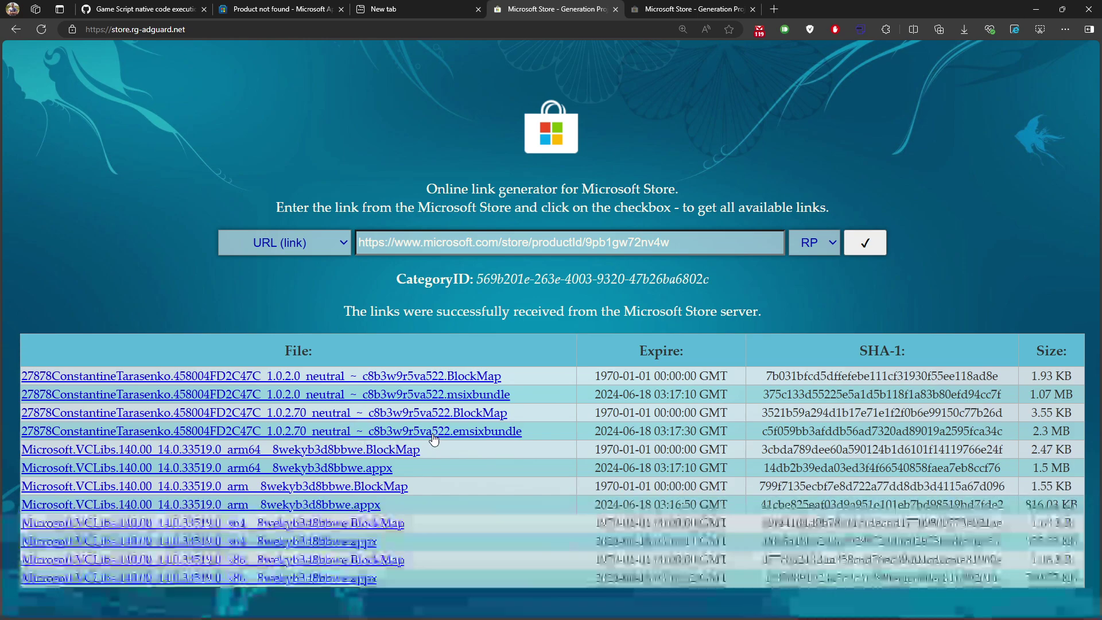
{"action": "mouse_move", "coordinate": [852, 73]}
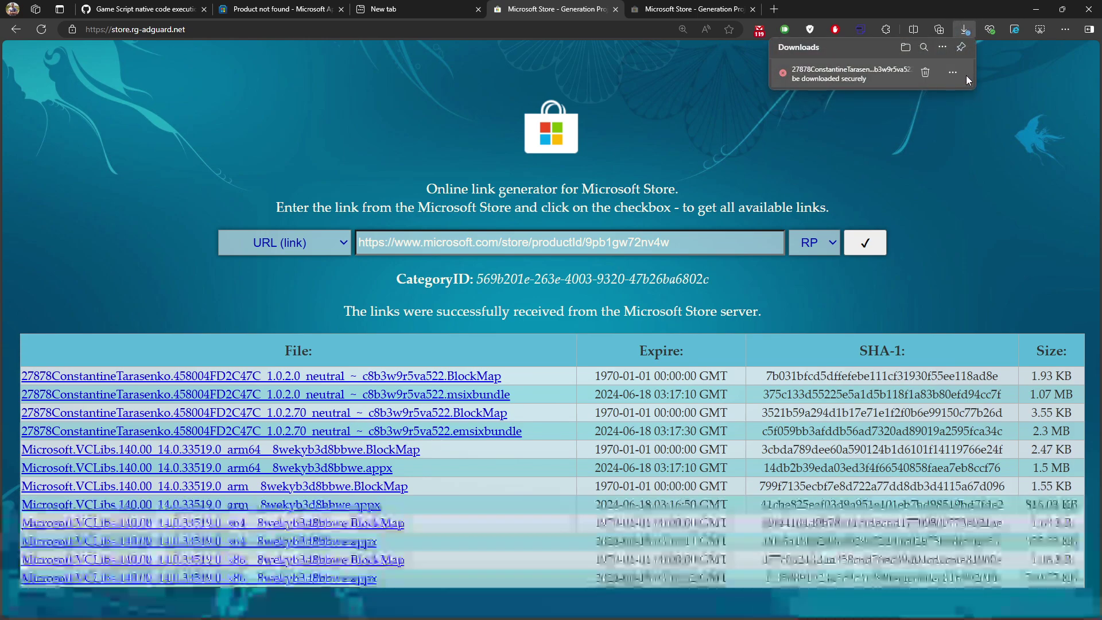
{"action": "left_click", "coordinate": [952, 72]}
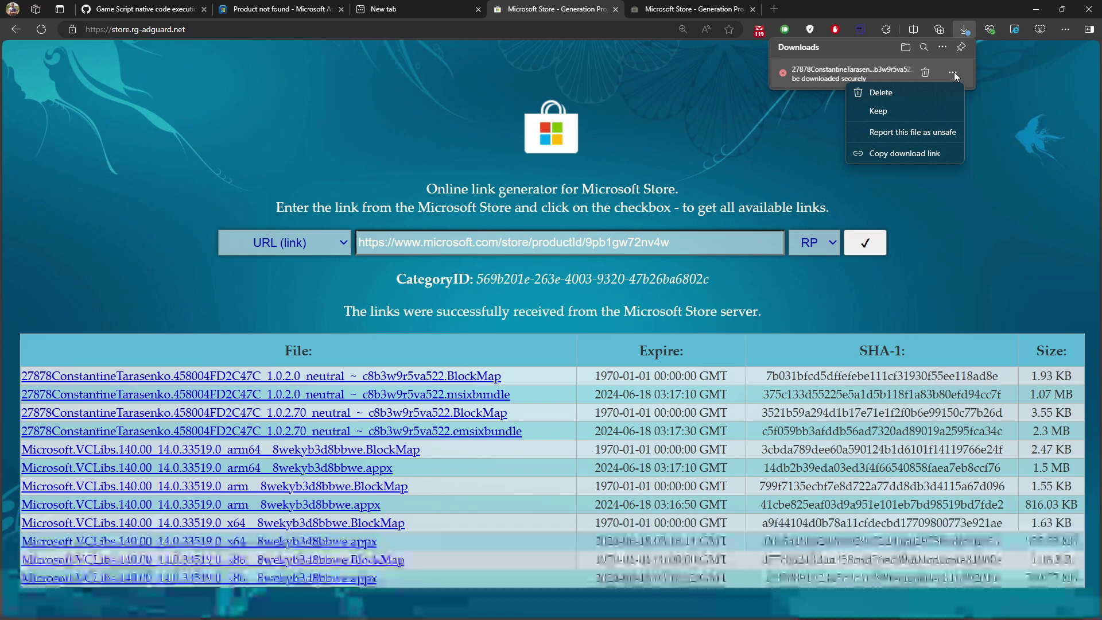
{"action": "left_click", "coordinate": [893, 108]}
{"action": "left_click", "coordinate": [916, 160]}
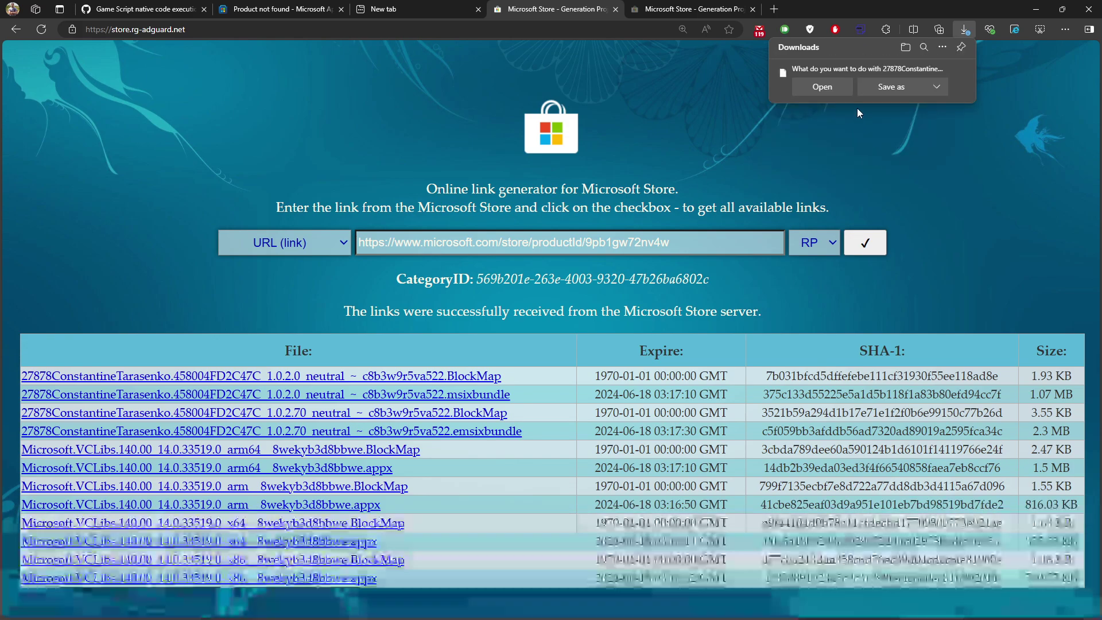
{"action": "left_click", "coordinate": [891, 86]}
{"action": "left_click", "coordinate": [637, 366]}
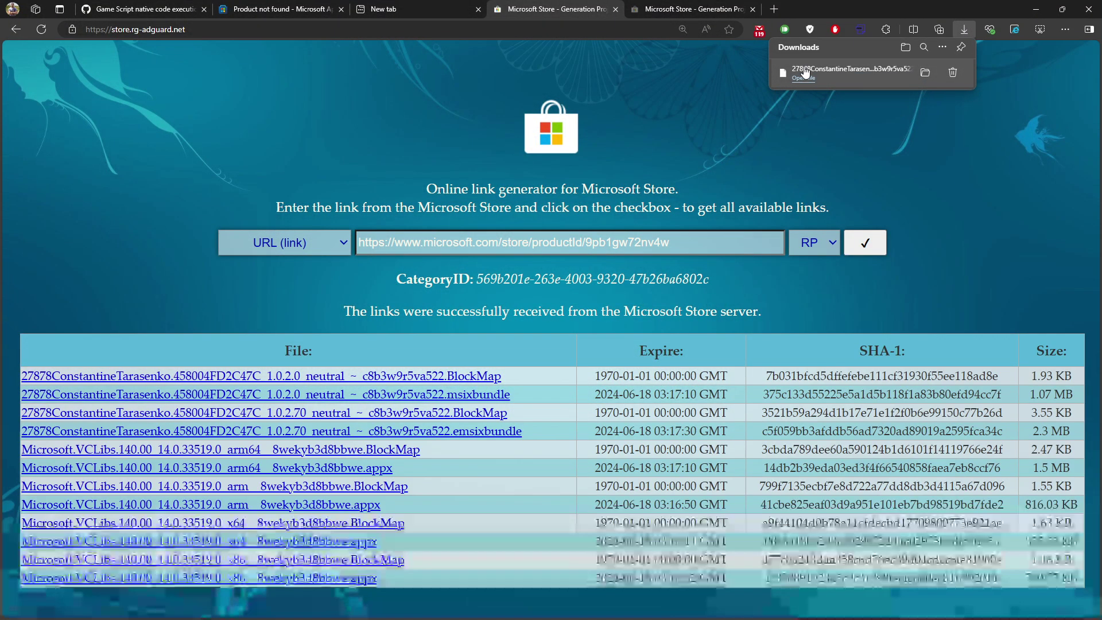
{"action": "left_click", "coordinate": [807, 81]}
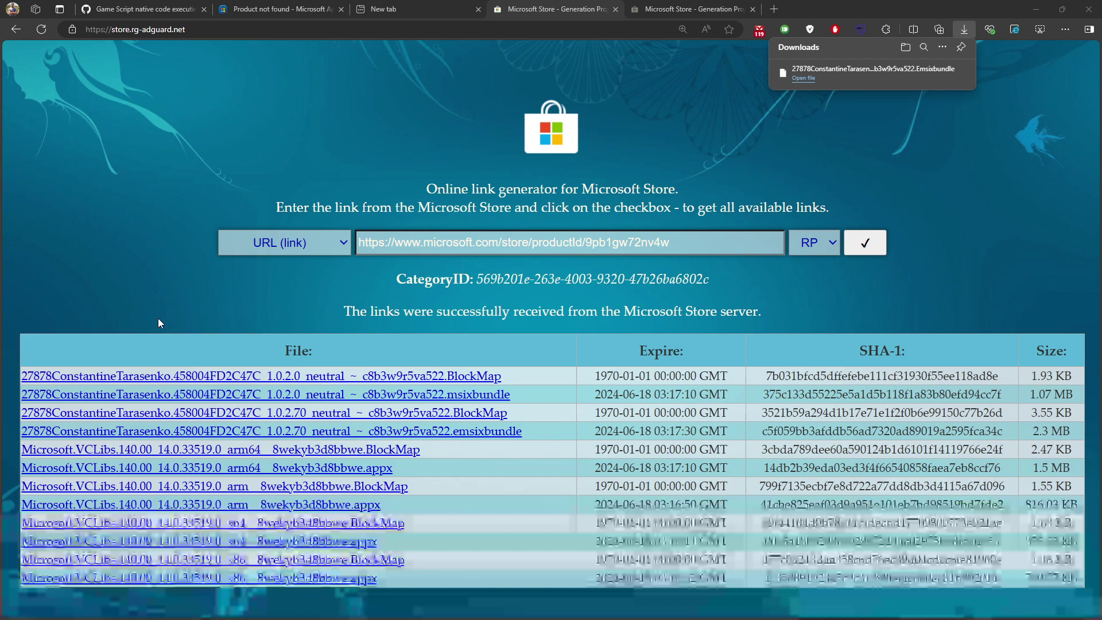
Start the 1.0.2.0 msixbundle download, getting past the blocked multiple-download notice
{"action": "left_click", "coordinate": [492, 400]}
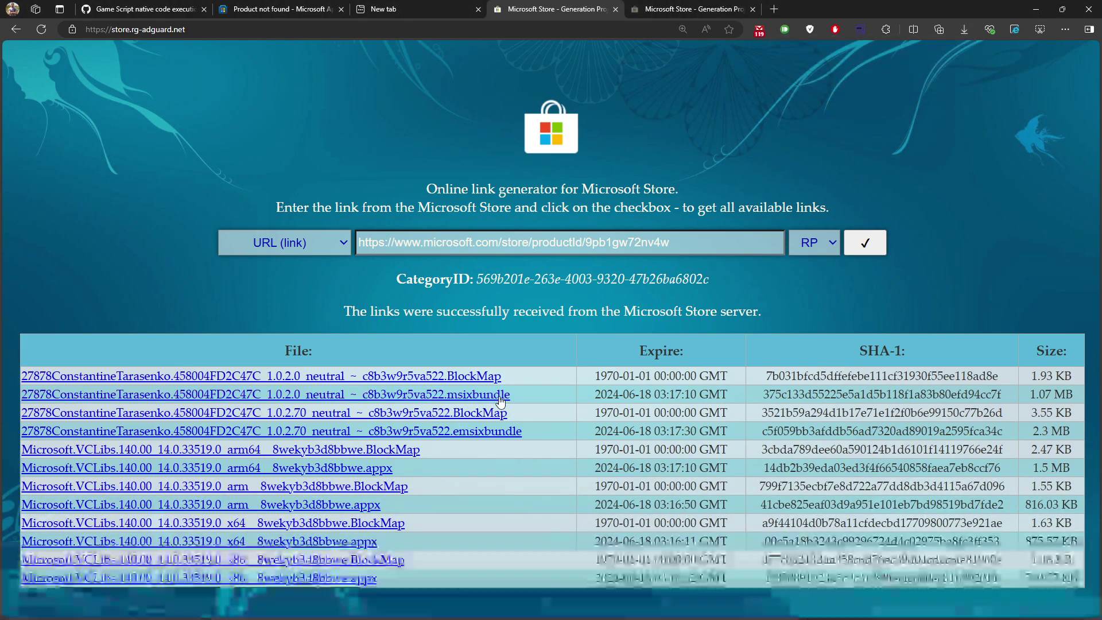
{"action": "left_click", "coordinate": [637, 29]}
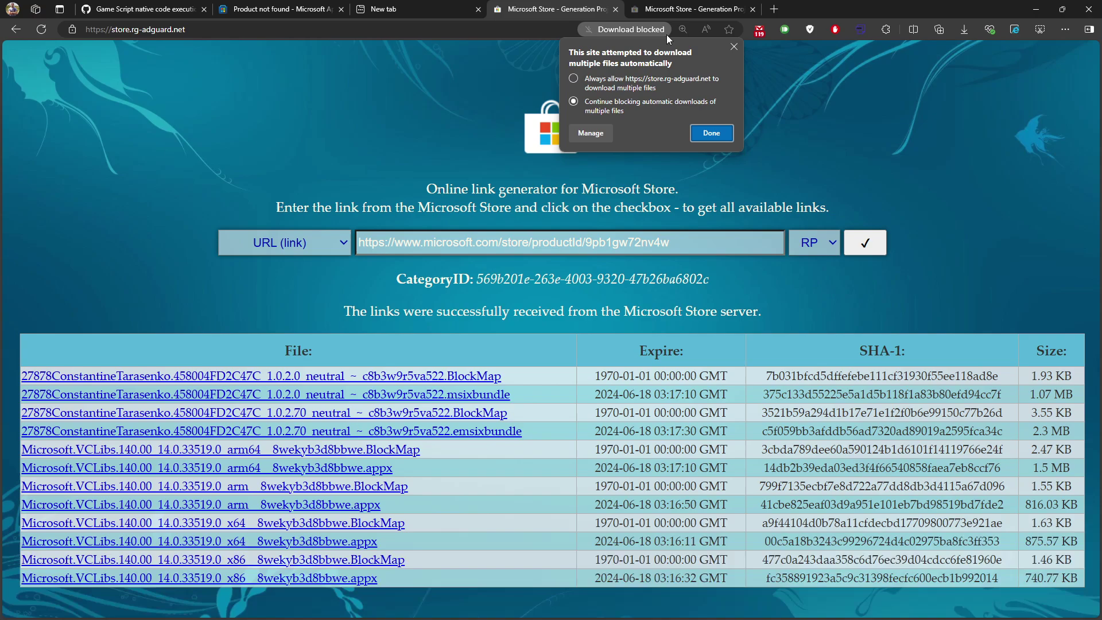
{"action": "left_click", "coordinate": [695, 132]}
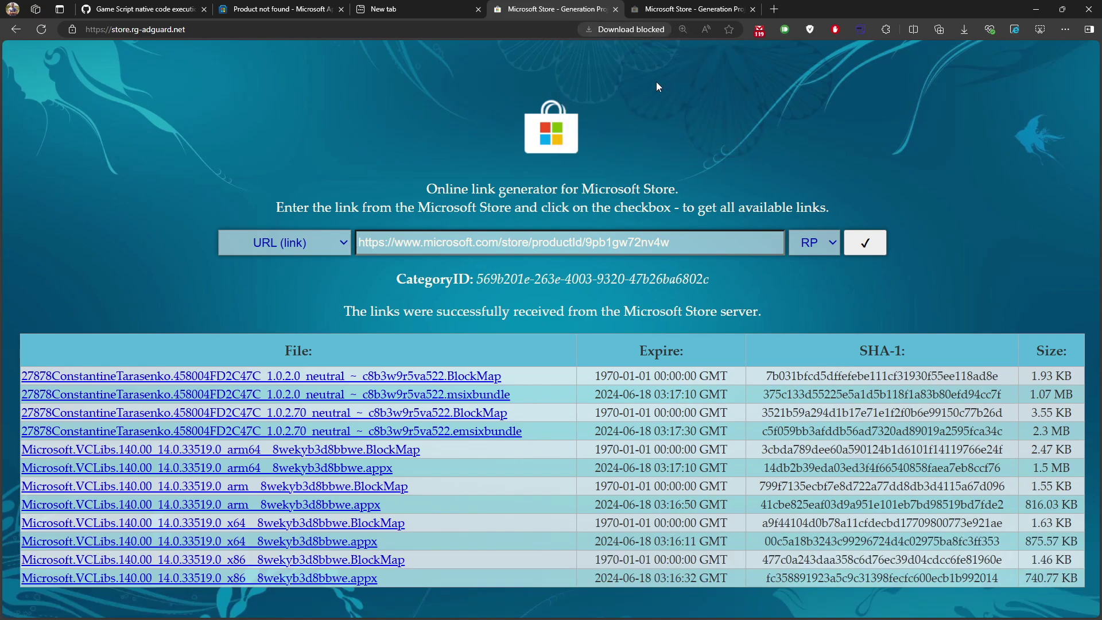
{"action": "left_click", "coordinate": [660, 30]}
{"action": "left_click", "coordinate": [713, 134]}
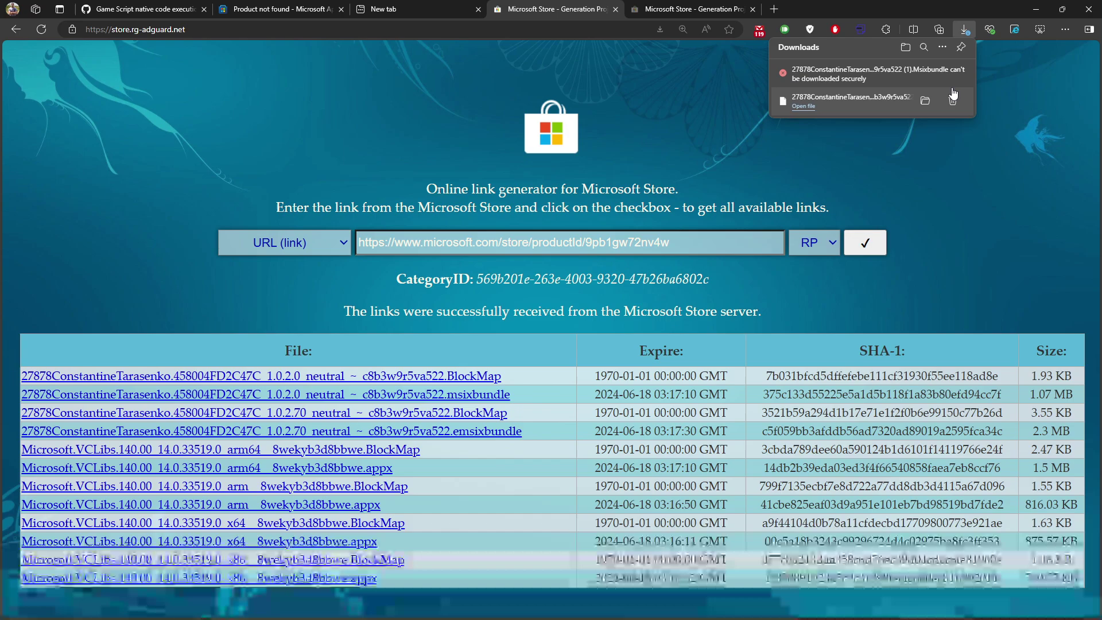
Keep the msixbundle despite the security warning, save it, and install Game Script
{"action": "left_click", "coordinate": [952, 71]}
{"action": "left_click", "coordinate": [884, 112]}
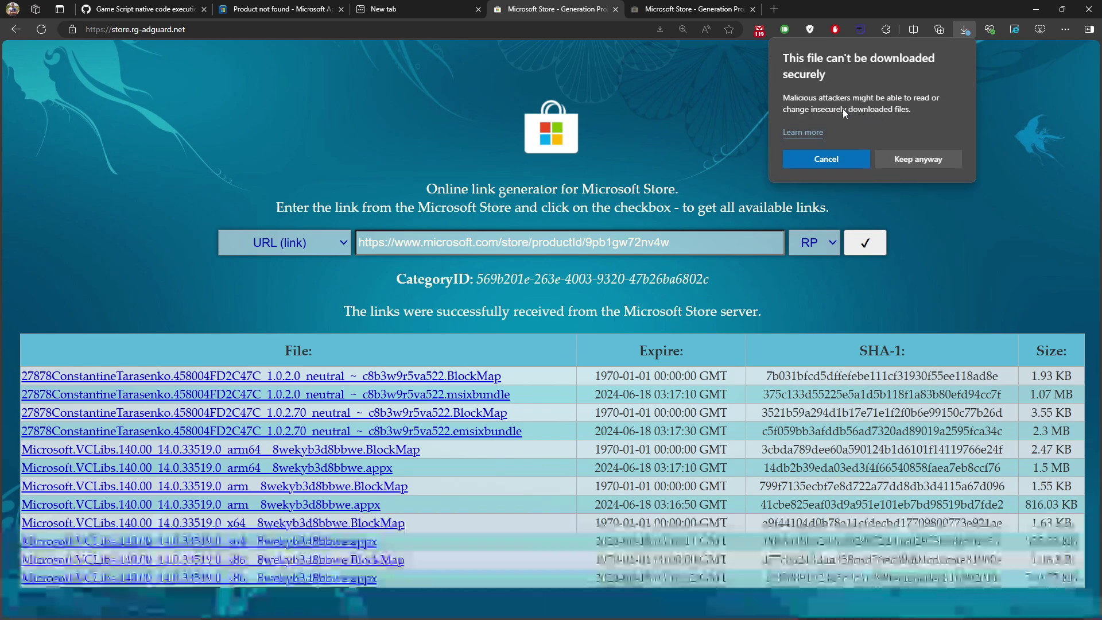
{"action": "left_click", "coordinate": [887, 160]}
{"action": "left_click", "coordinate": [823, 86]}
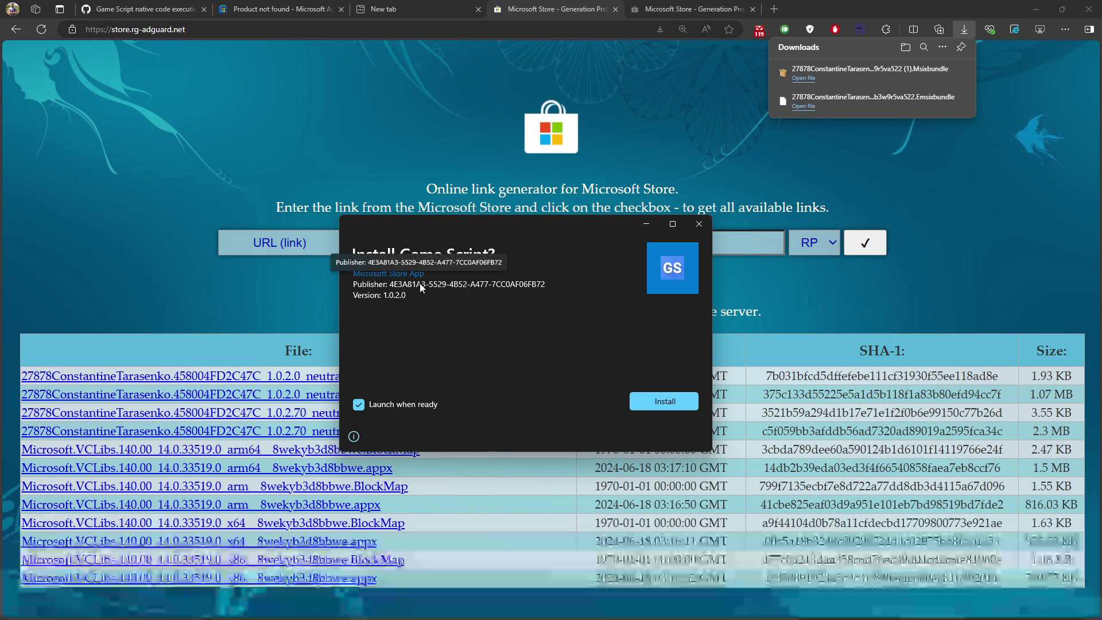
{"action": "left_click", "coordinate": [652, 401]}
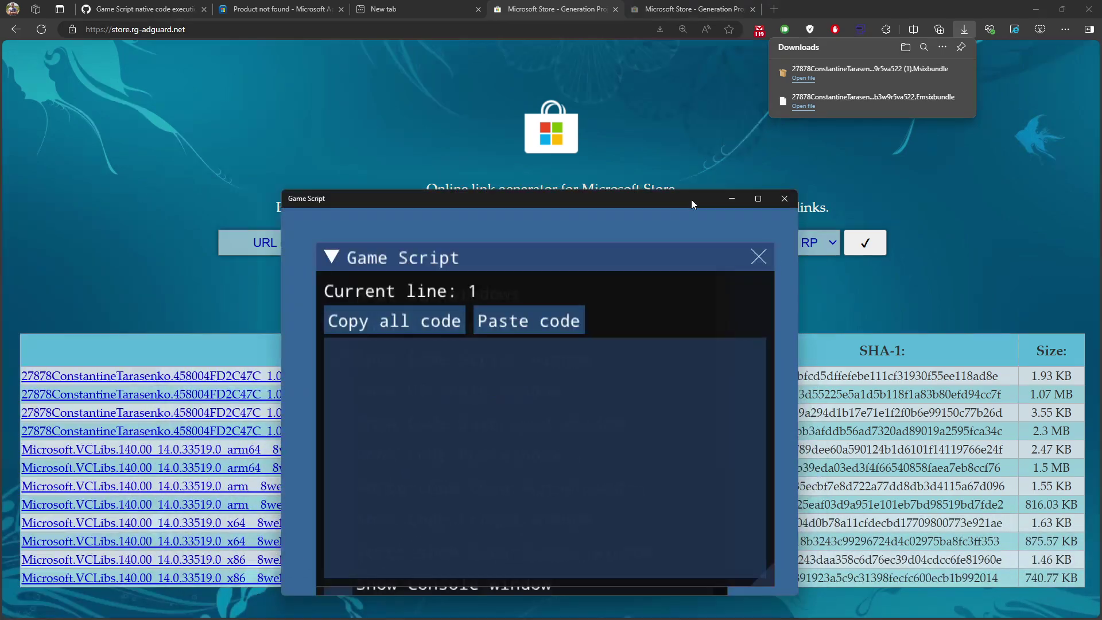
Move the Game Script window up-left, widen it, and drag the inner panel right
{"action": "left_click_drag", "start_coordinate": [691, 203], "coordinate": [517, 92]}
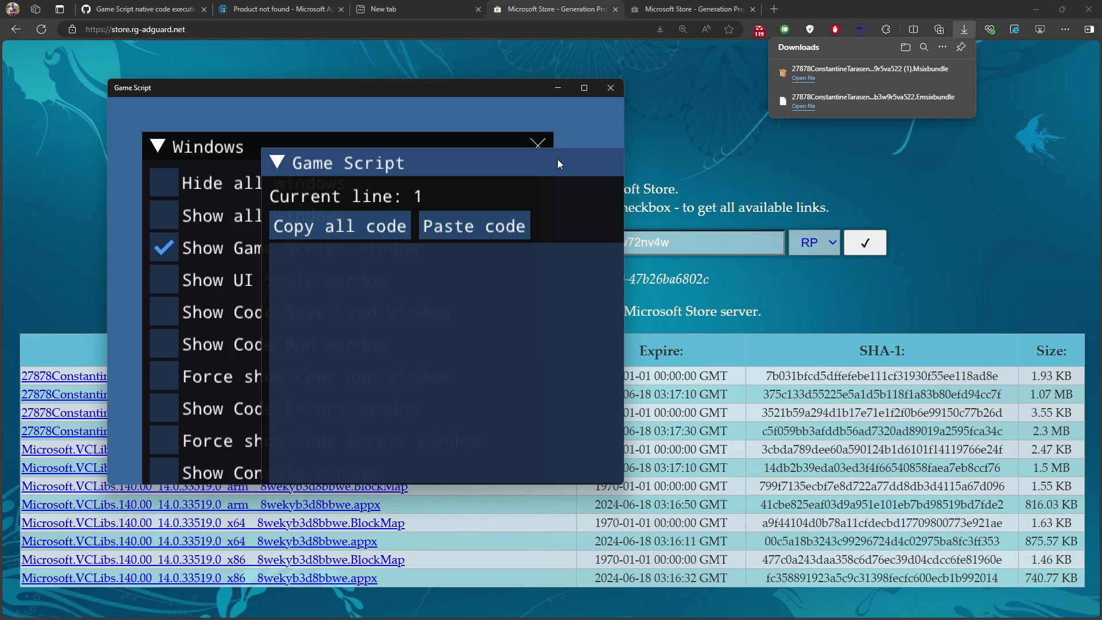
{"action": "left_click_drag", "start_coordinate": [625, 225], "coordinate": [909, 224]}
{"action": "mouse_move", "coordinate": [440, 162]}
{"action": "left_mouse_down"}
{"action": "mouse_move", "coordinate": [596, 139]}
{"action": "mouse_move", "coordinate": [518, 137]}
{"action": "left_mouse_up"}
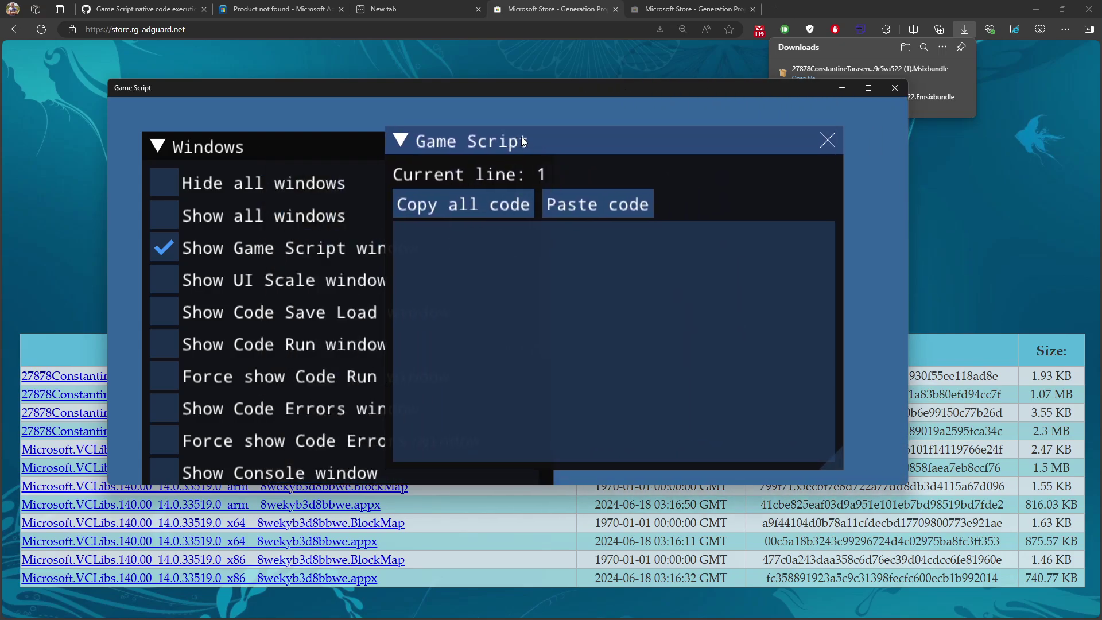